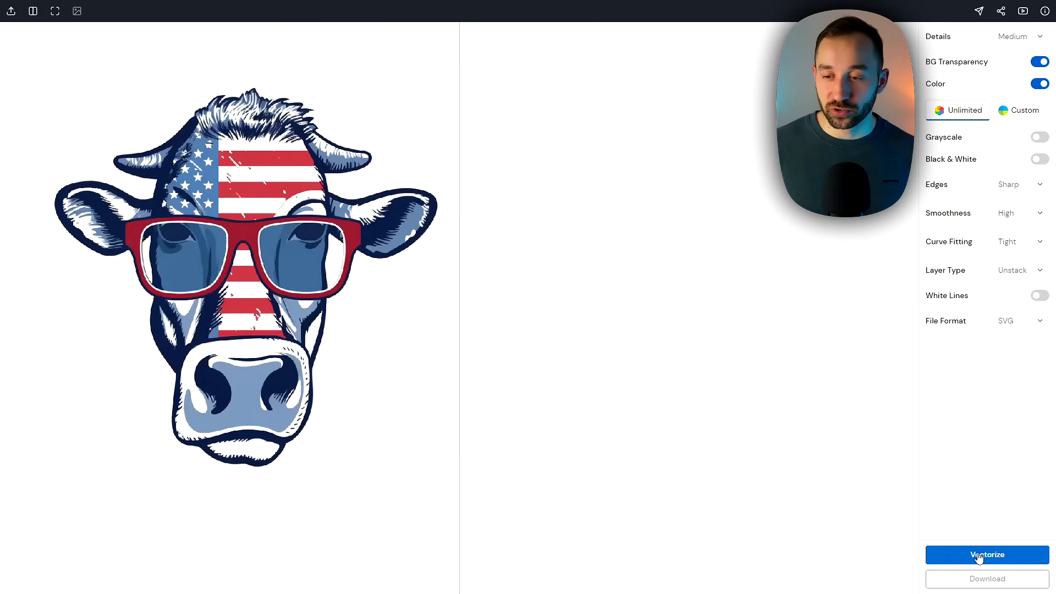
- Vectorize the cow illustration with Medium details, sharp edges, high smoothness and unstacked layers
{"action": "left_click", "coordinate": [996, 556]}
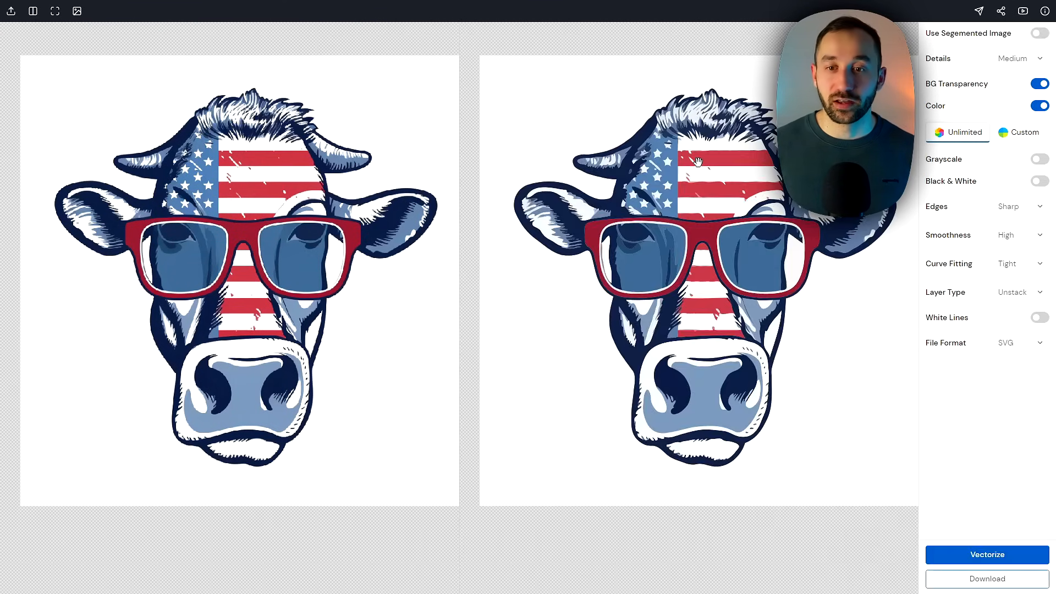
- Compare the vectorized cow with the original at close range, examining the horn, flag stars, sunglasses and stripes
{"action": "scroll", "coordinate": [698, 161], "scroll_direction": "up", "scroll_amount": 2}
{"action": "scroll", "coordinate": [616, 154], "scroll_direction": "up", "scroll_amount": 5}
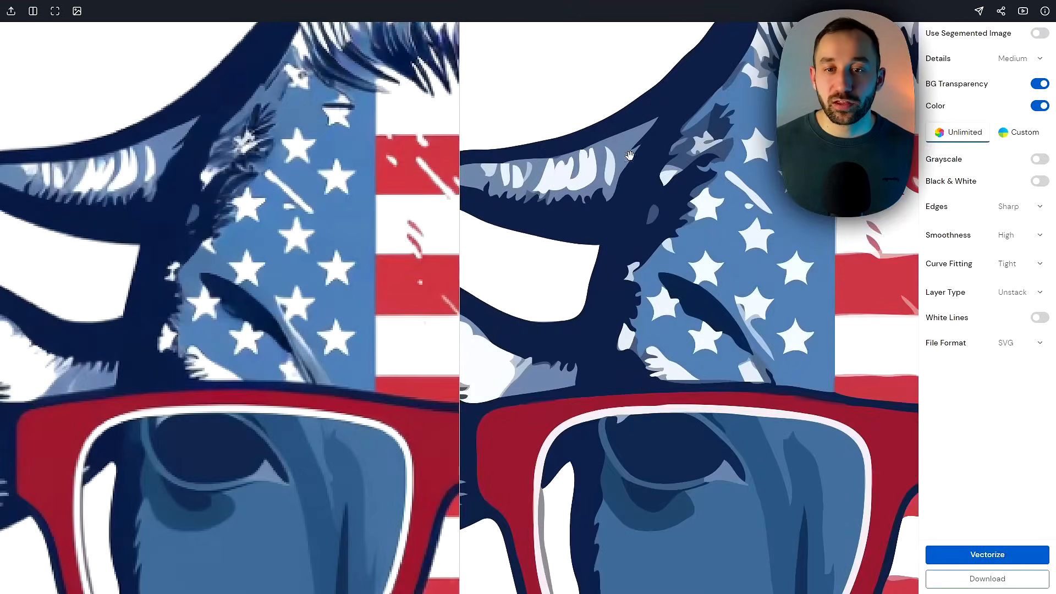
{"action": "scroll", "coordinate": [616, 155], "scroll_direction": "up", "scroll_amount": 5}
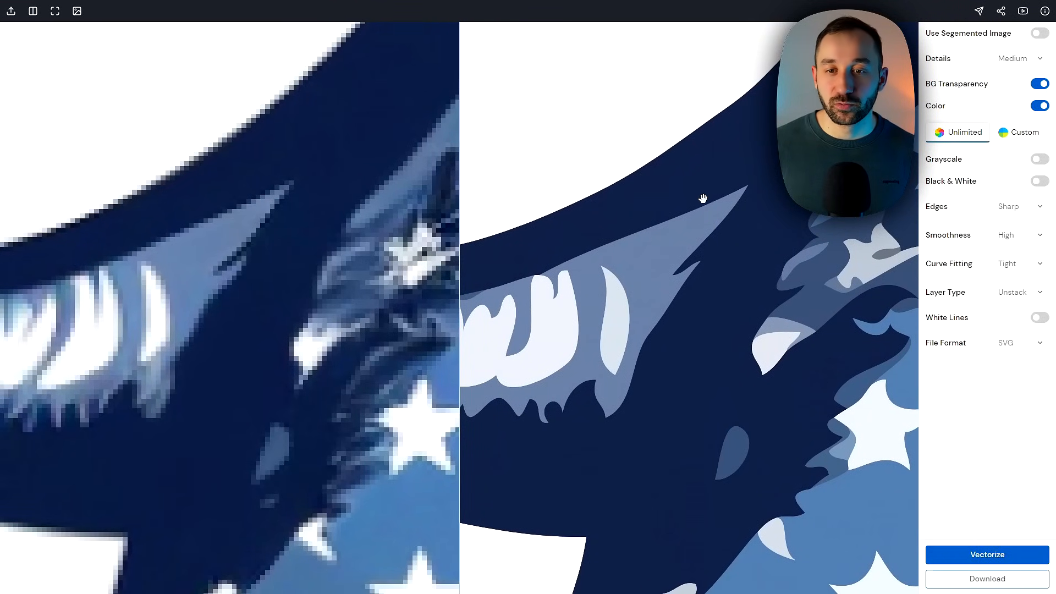
{"action": "left_click_drag", "start_coordinate": [682, 435], "coordinate": [744, 326]}
{"action": "left_click_drag", "start_coordinate": [703, 476], "coordinate": [710, 160]}
{"action": "left_click_drag", "start_coordinate": [690, 325], "coordinate": [727, 148]}
{"action": "scroll", "coordinate": [728, 332], "scroll_direction": "down", "scroll_amount": 5}
{"action": "left_click_drag", "start_coordinate": [729, 332], "coordinate": [708, 165]}
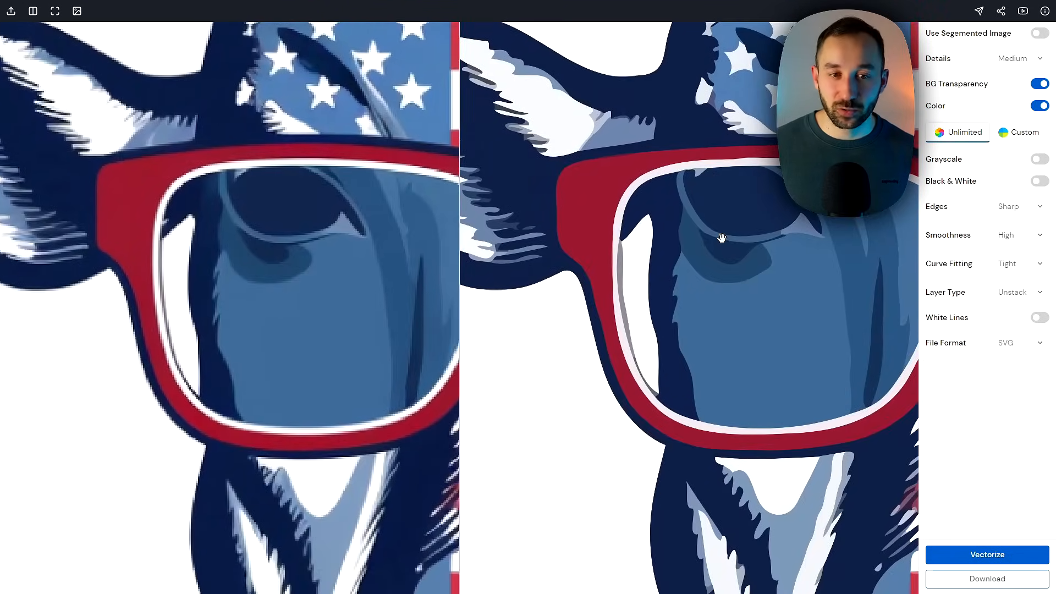
{"action": "scroll", "coordinate": [721, 242], "scroll_direction": "down", "scroll_amount": 3}
{"action": "left_click_drag", "start_coordinate": [817, 303], "coordinate": [526, 265]}
{"action": "scroll", "coordinate": [568, 134], "scroll_direction": "up", "scroll_amount": 2}
{"action": "left_click_drag", "start_coordinate": [566, 134], "coordinate": [690, 199]}
{"action": "scroll", "coordinate": [658, 337], "scroll_direction": "down", "scroll_amount": 5}
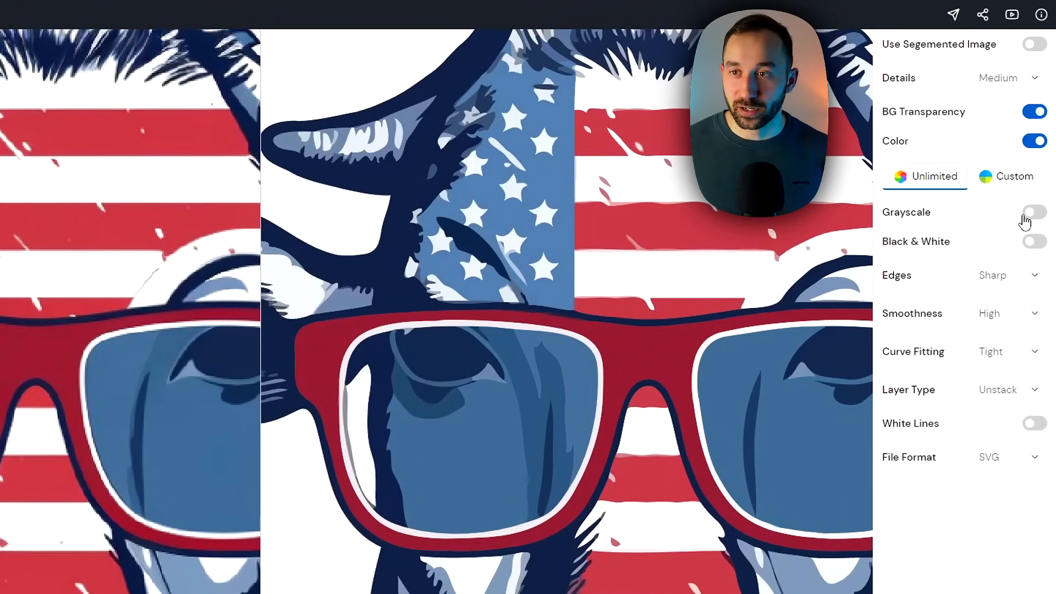
- Set the vectorization detail level to High
{"action": "left_click", "coordinate": [990, 80]}
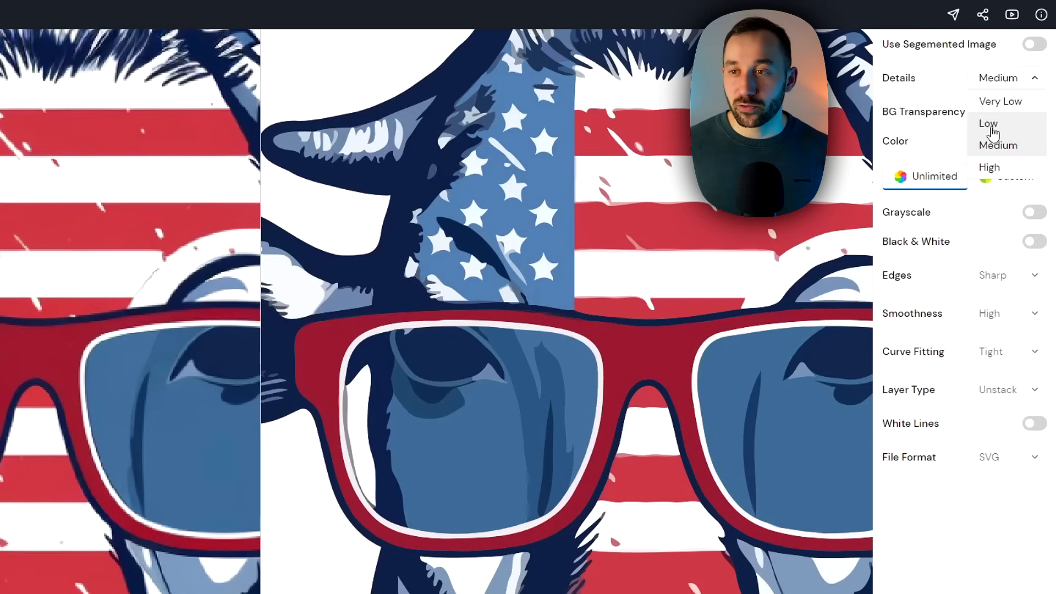
{"action": "left_click", "coordinate": [996, 168]}
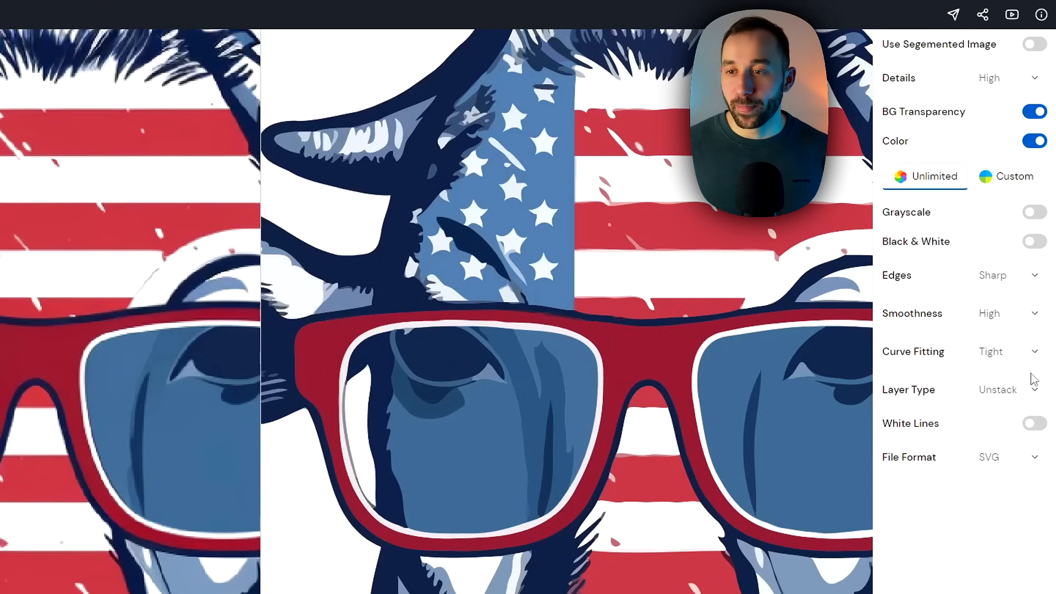
{"action": "left_click", "coordinate": [1022, 397]}
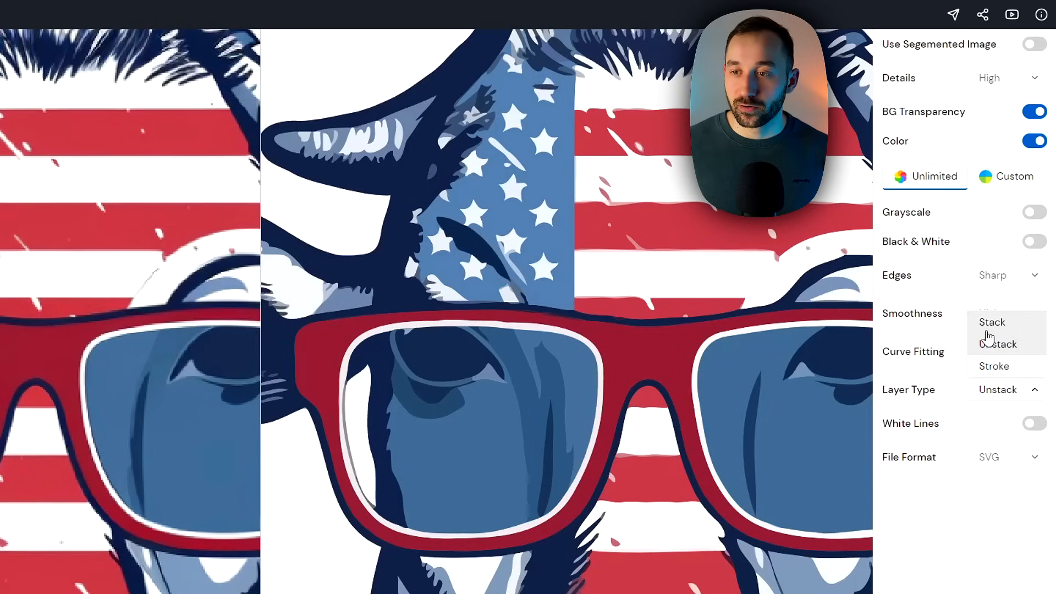
{"action": "left_click", "coordinate": [1024, 394]}
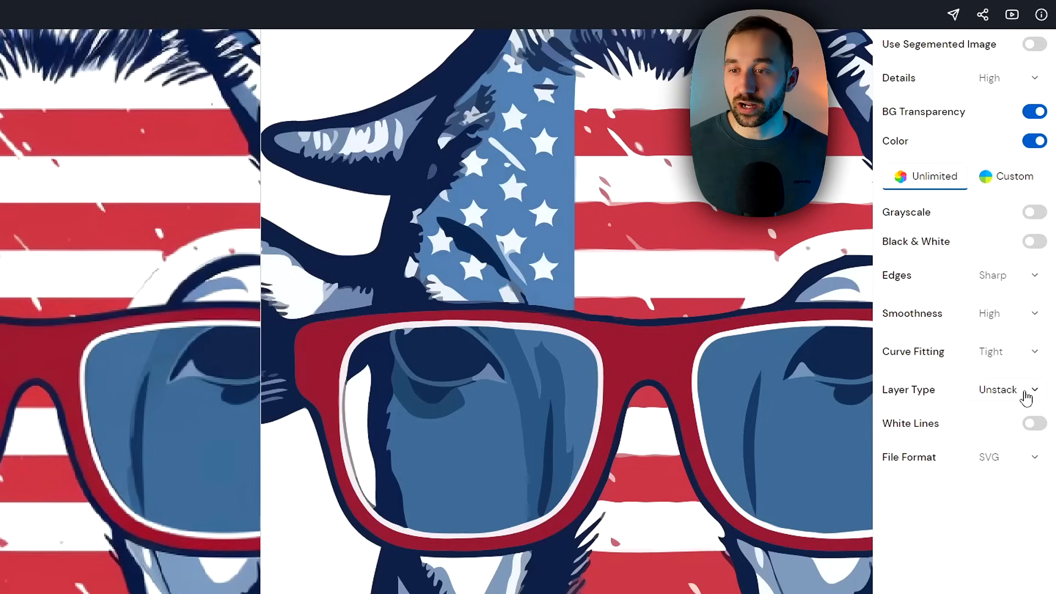
{"action": "left_click", "coordinate": [1006, 462]}
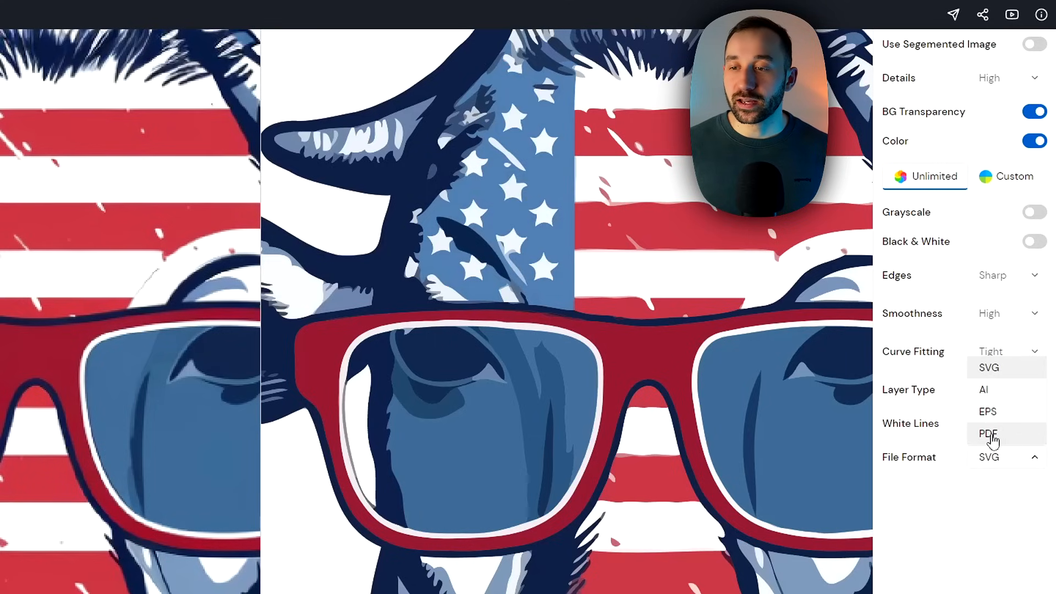
{"action": "left_click", "coordinate": [1005, 462]}
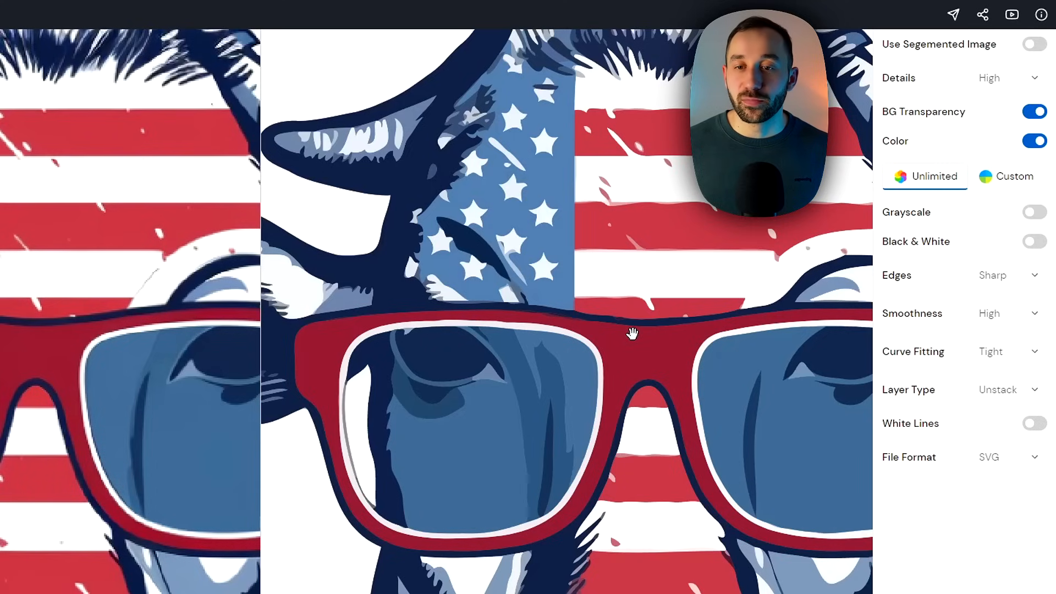
- Examine the high-detail vector against the original around the sunglasses, flag stripes, stars and hair
{"action": "scroll", "coordinate": [618, 322], "scroll_direction": "up", "scroll_amount": 1}
{"action": "scroll", "coordinate": [618, 323], "scroll_direction": "down", "scroll_amount": 1}
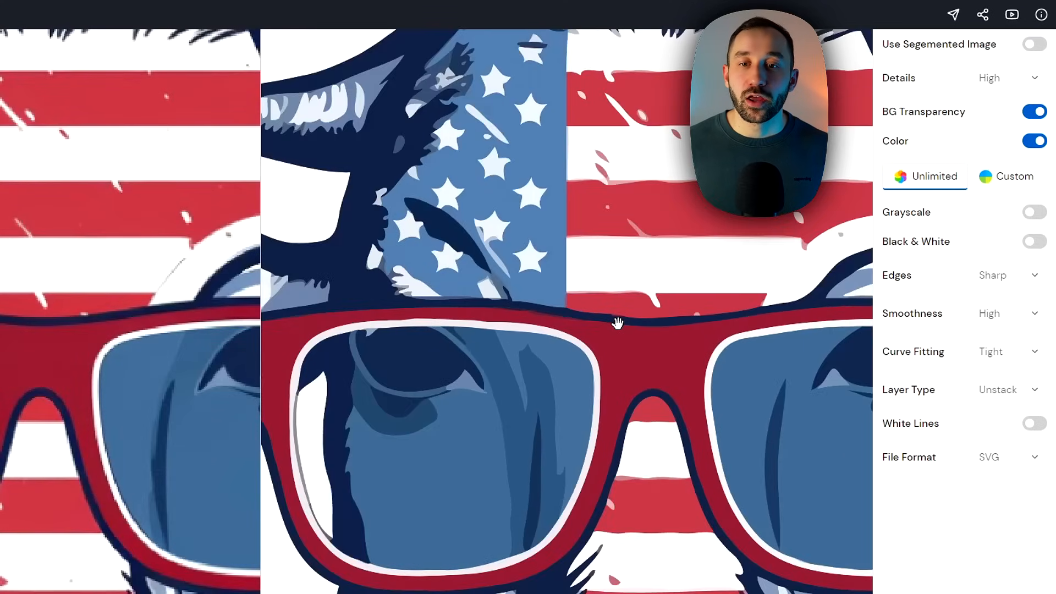
{"action": "left_click_drag", "start_coordinate": [645, 312], "coordinate": [641, 335]}
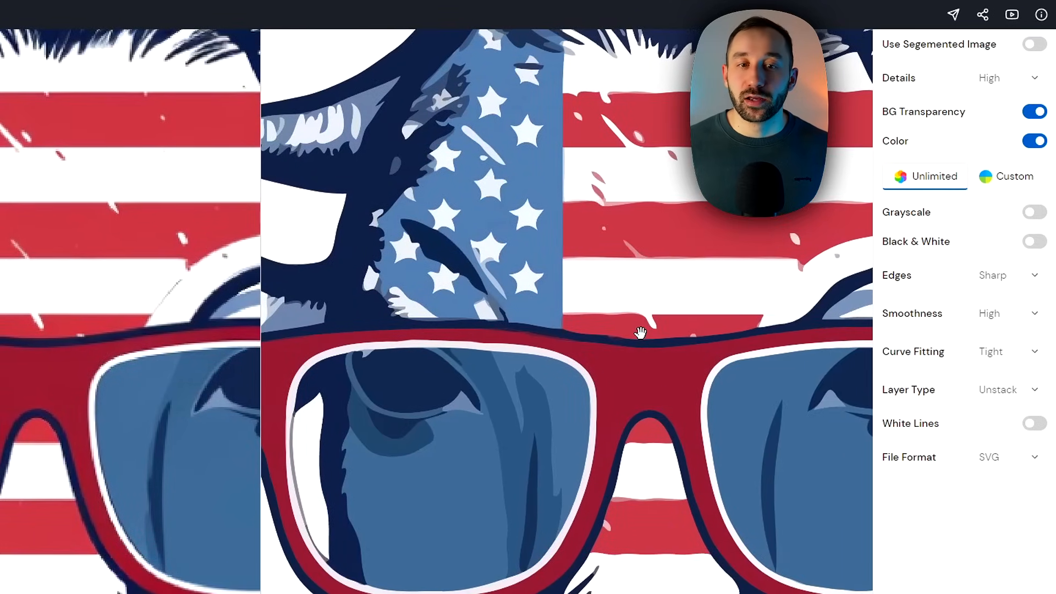
{"action": "scroll", "coordinate": [412, 333], "scroll_direction": "down", "scroll_amount": 3}
{"action": "scroll", "coordinate": [71, 346], "scroll_direction": "up", "scroll_amount": 2}
{"action": "left_click_drag", "start_coordinate": [77, 346], "coordinate": [47, 324]}
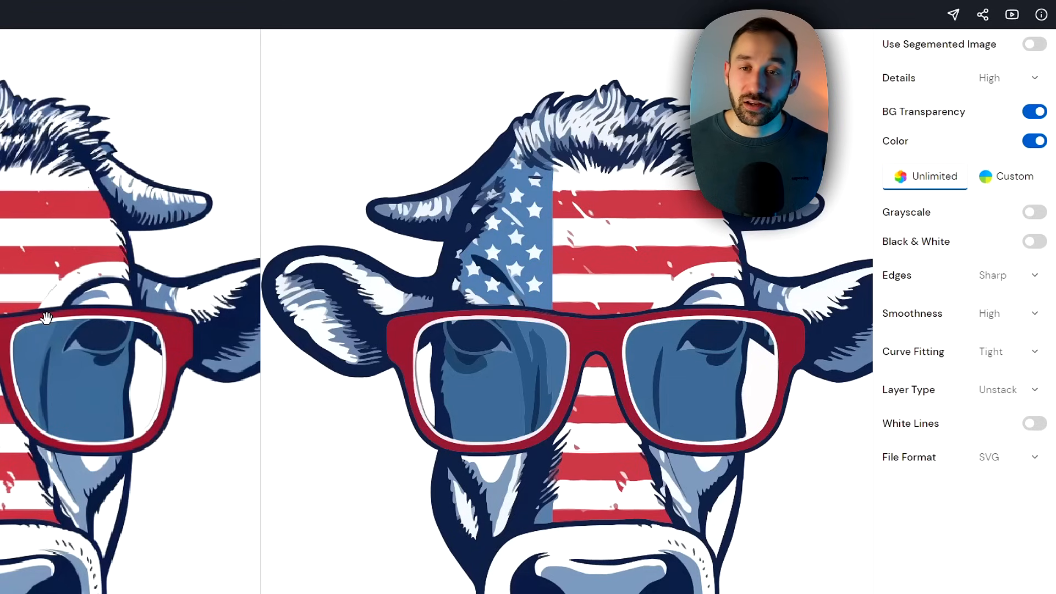
{"action": "left_click_drag", "start_coordinate": [583, 287], "coordinate": [524, 295]}
{"action": "scroll", "coordinate": [585, 205], "scroll_direction": "up", "scroll_amount": 3}
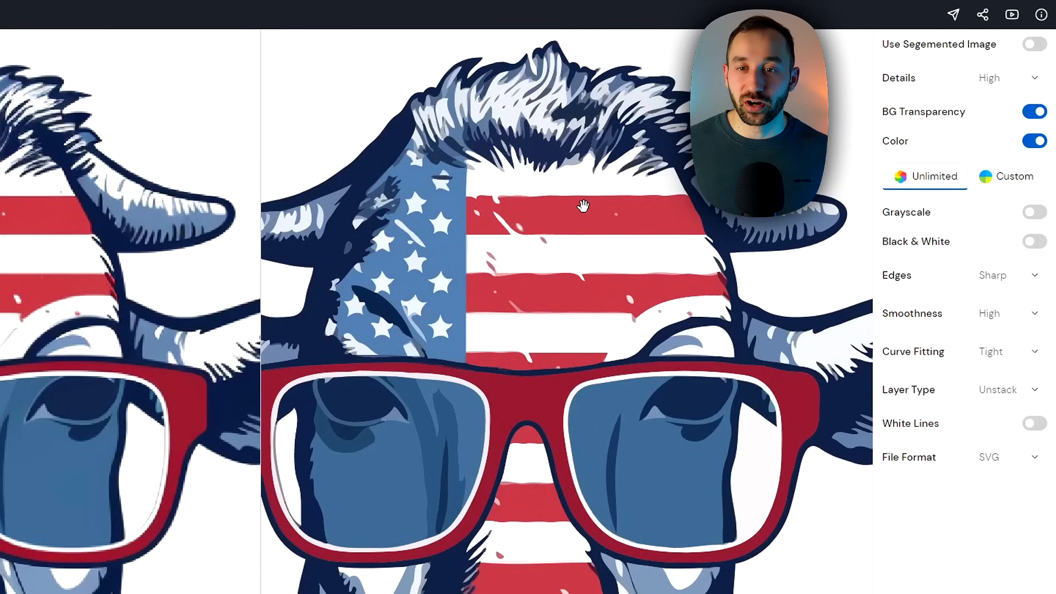
{"action": "scroll", "coordinate": [585, 220], "scroll_direction": "up", "scroll_amount": 3}
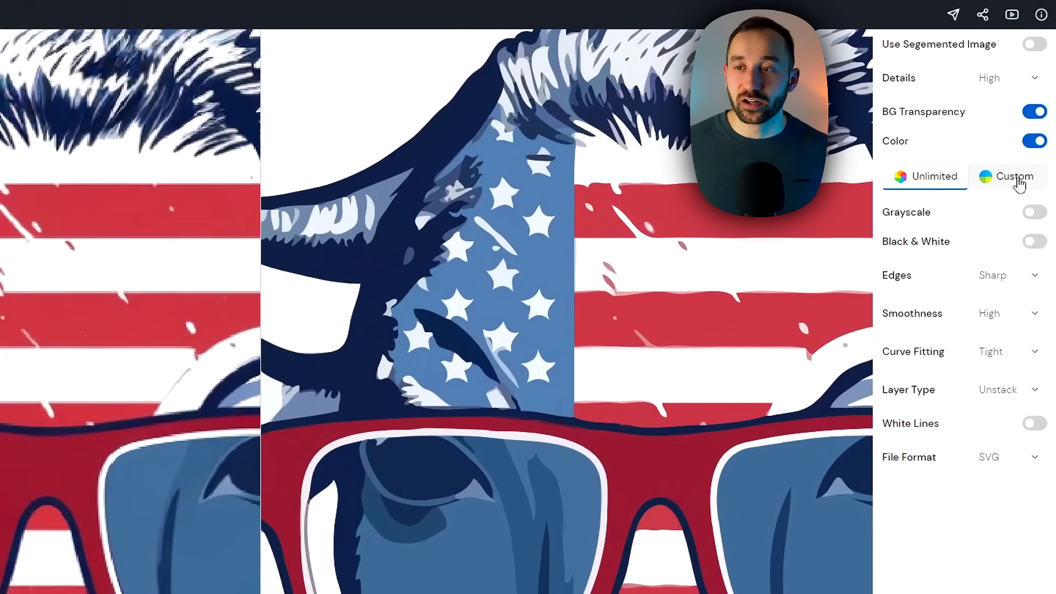
- Switch to a custom color palette and set the number of colors to 5
{"action": "left_click", "coordinate": [1011, 184]}
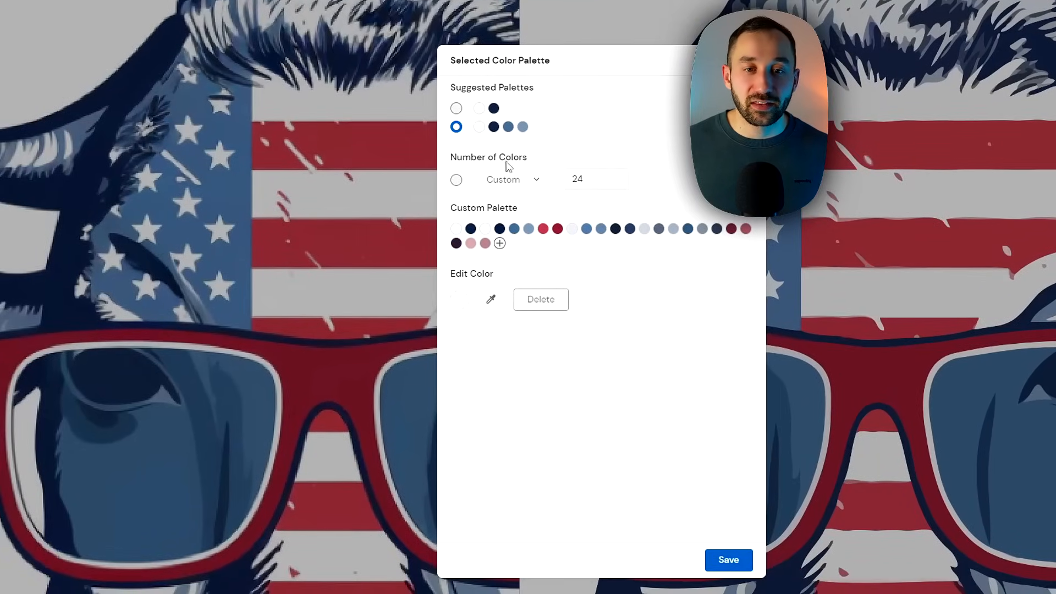
{"action": "left_click", "coordinate": [590, 185]}
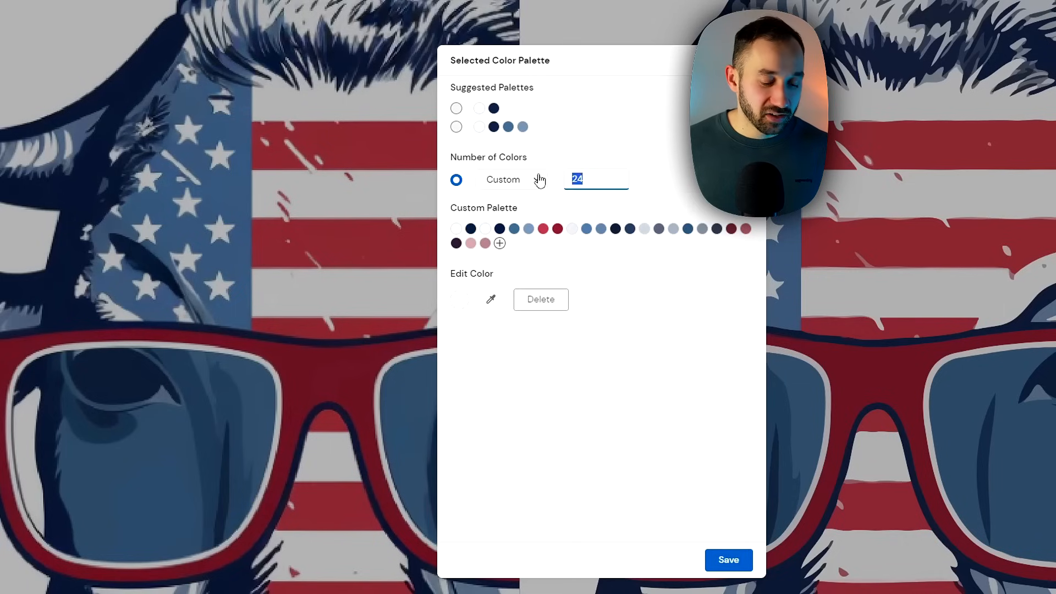
{"action": "type", "text": "5"}
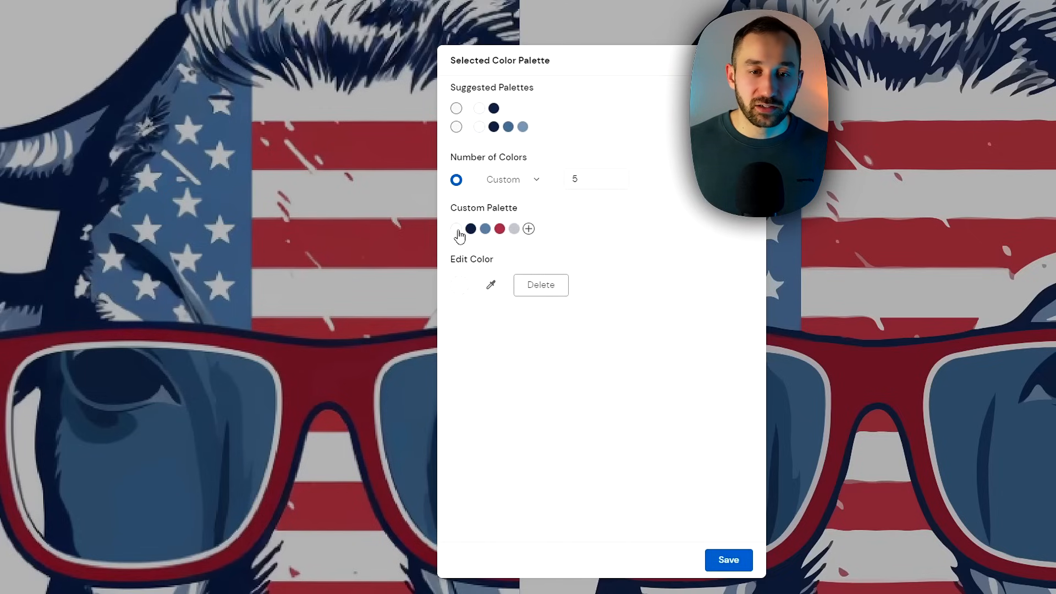
- Replace the light gray palette color with the blue sampled from the sunglasses lens in the original image
{"action": "left_click", "coordinate": [514, 229]}
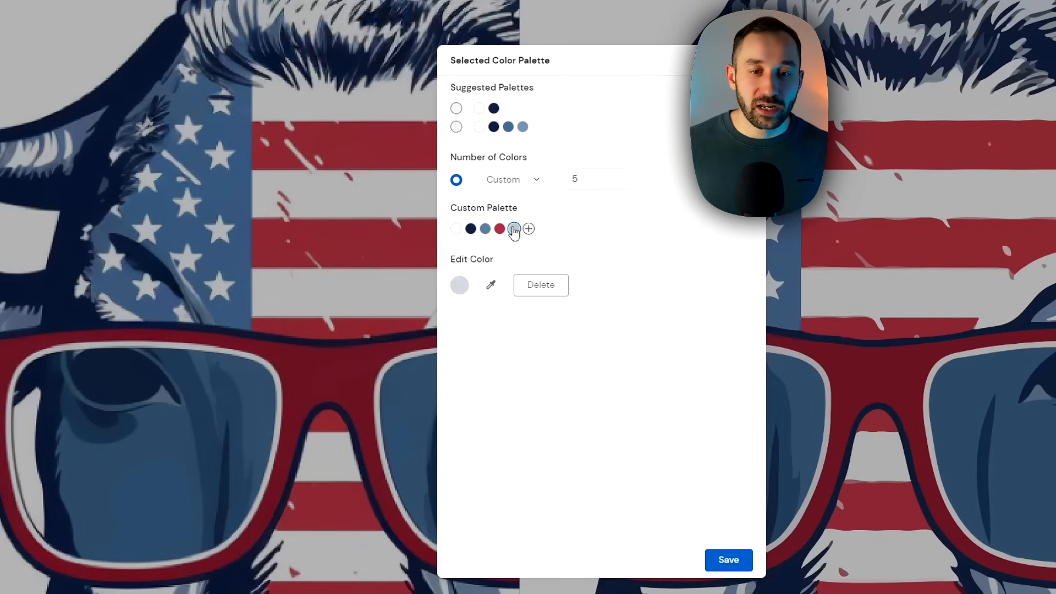
{"action": "left_click", "coordinate": [489, 286]}
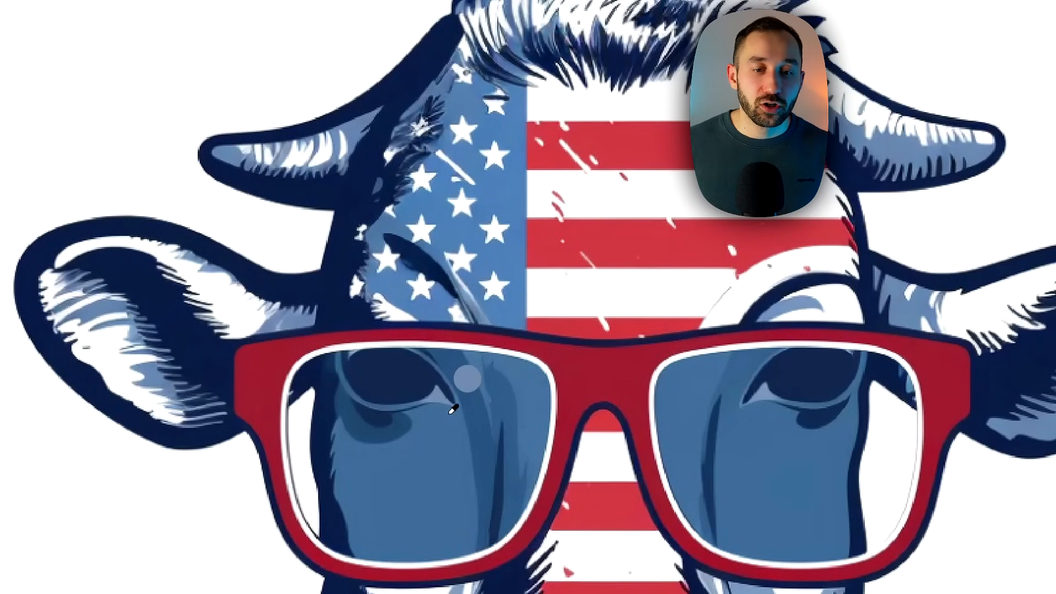
{"action": "left_click", "coordinate": [432, 474]}
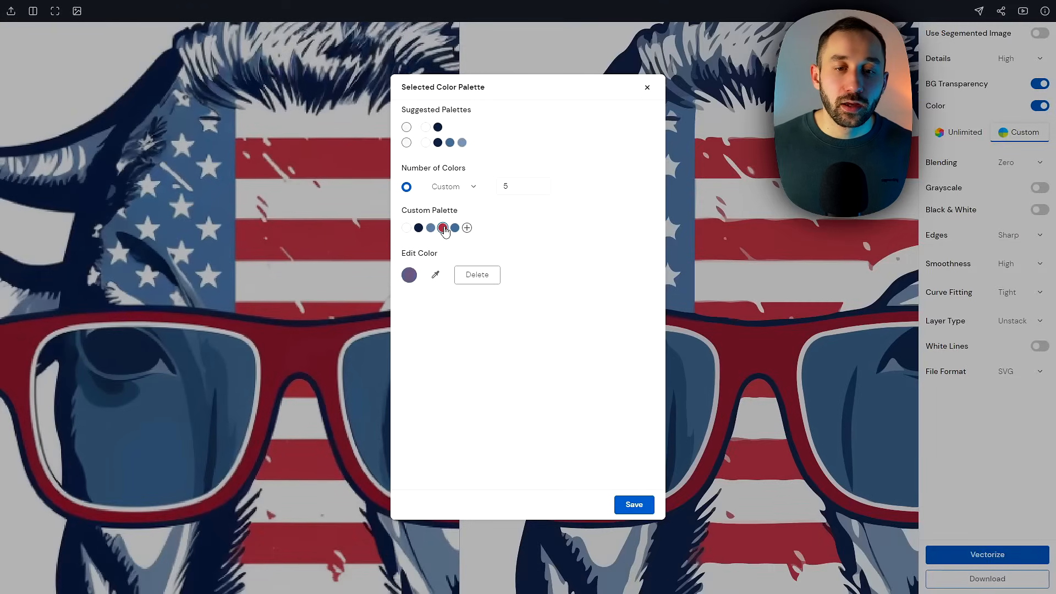
- Replace the dark red palette color with the brighter red sampled from a flag stripe
{"action": "left_click", "coordinate": [444, 228]}
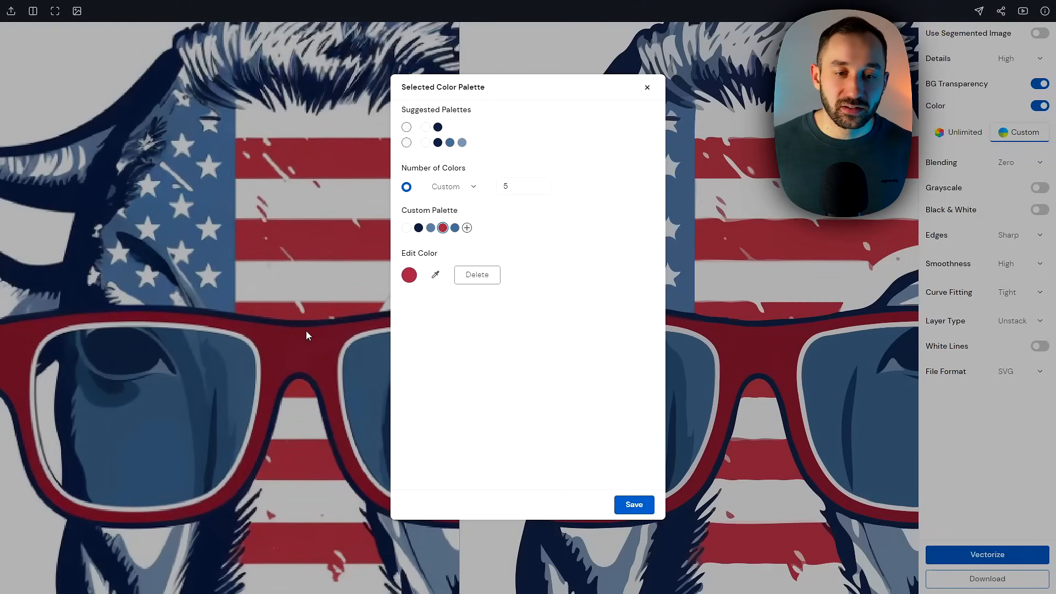
{"action": "left_click", "coordinate": [435, 276]}
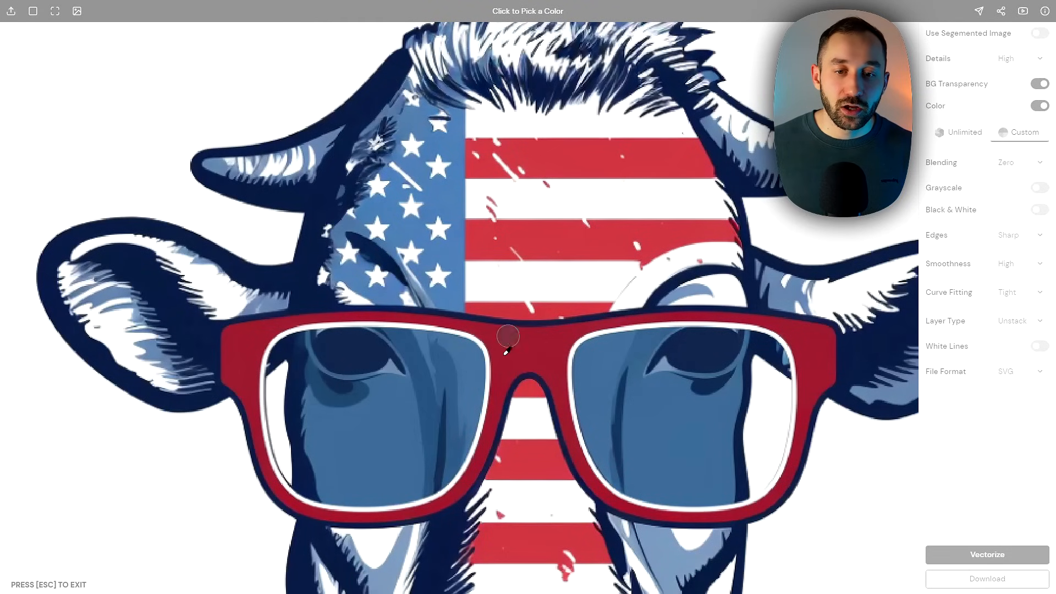
{"action": "left_click", "coordinate": [526, 226]}
- Replace the third palette color with a darker blue sampled from the shaded area inside the lens
{"action": "left_click", "coordinate": [431, 227]}
{"action": "left_click", "coordinate": [437, 276]}
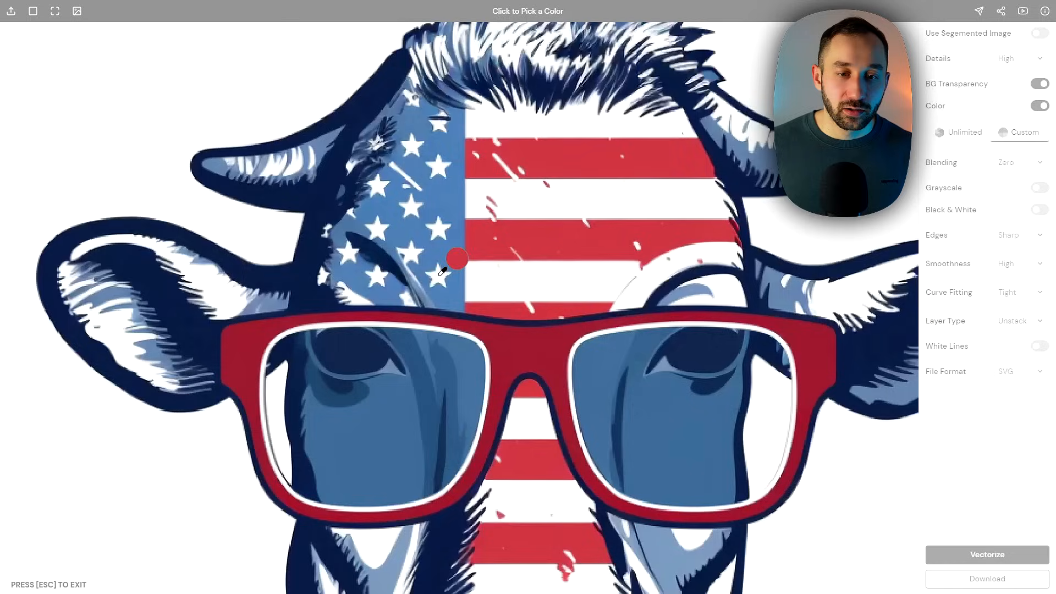
{"action": "left_click", "coordinate": [425, 352]}
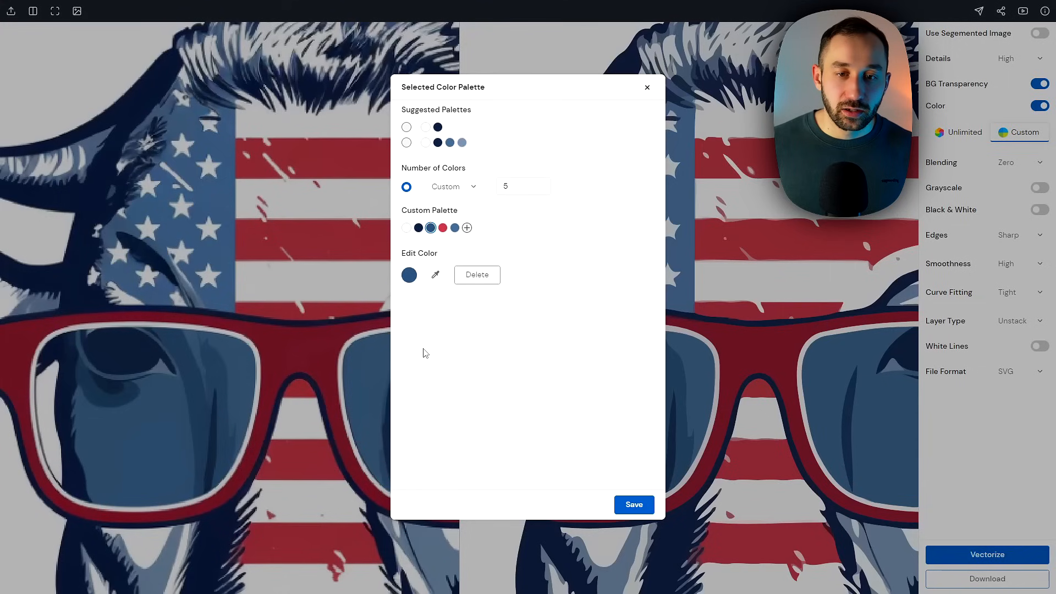
- Save the custom five-color palette and vectorize the cow image again
{"action": "left_click", "coordinate": [634, 504]}
{"action": "left_click", "coordinate": [1001, 562]}
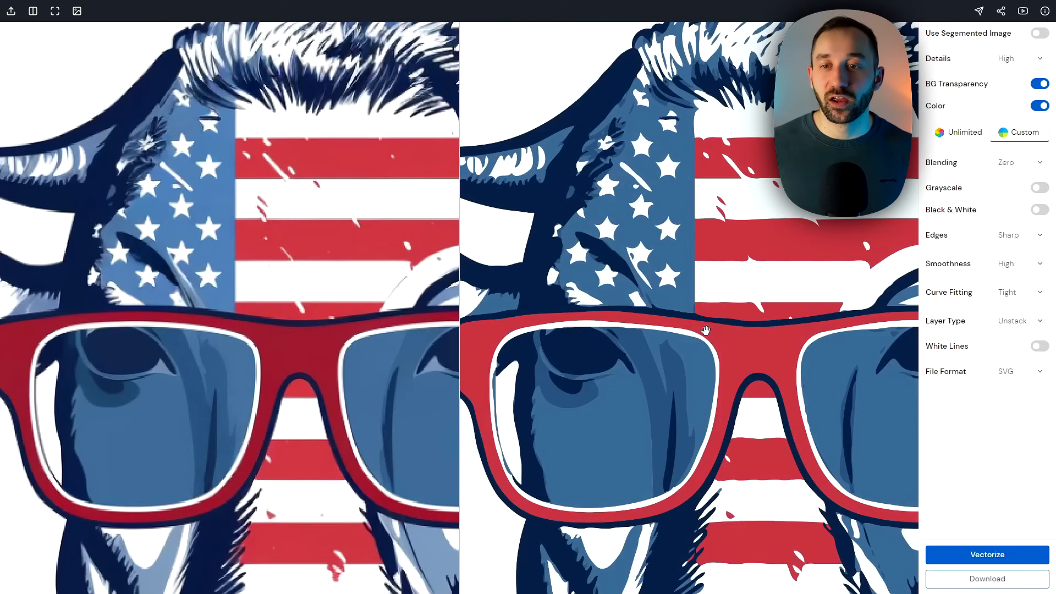
- Compare the five-color vector with the original, examining the edge of the dark outline above the eye
{"action": "scroll", "coordinate": [710, 300], "scroll_direction": "down", "scroll_amount": 5}
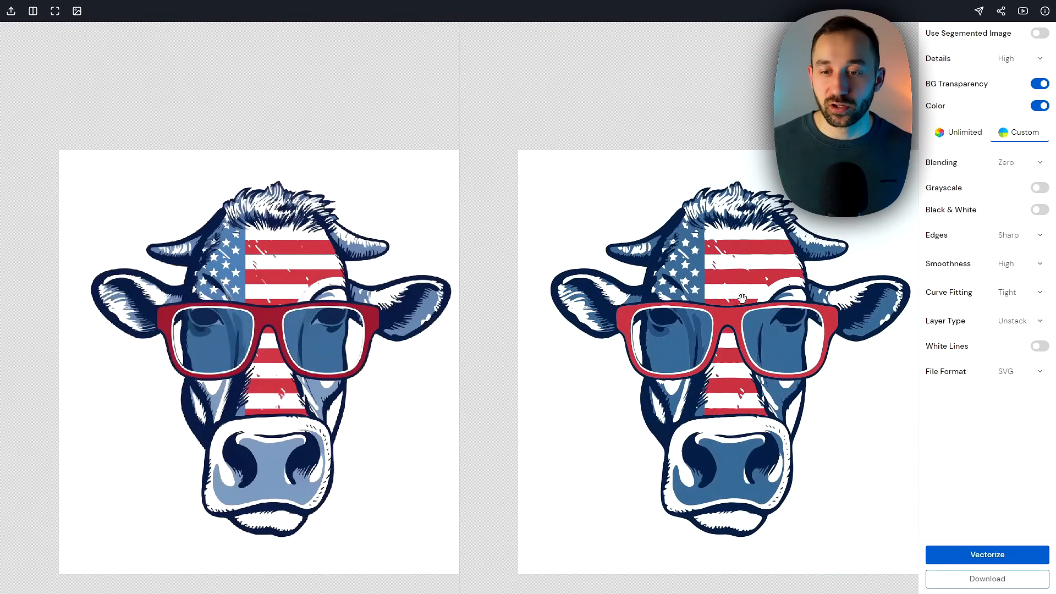
{"action": "scroll", "coordinate": [711, 292], "scroll_direction": "up", "scroll_amount": 6}
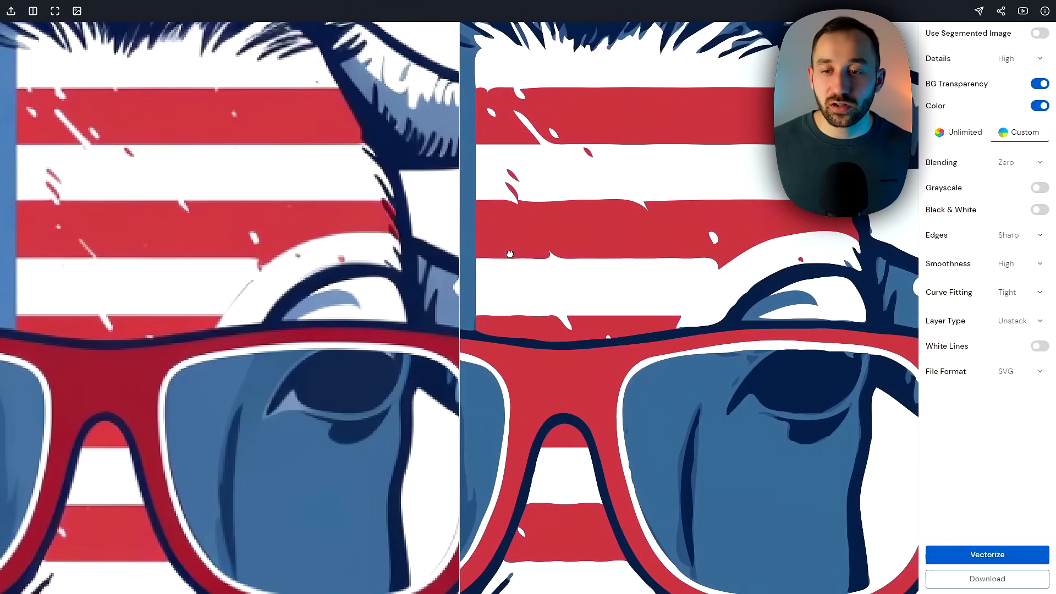
{"action": "left_click_drag", "start_coordinate": [653, 292], "coordinate": [599, 276]}
{"action": "scroll", "coordinate": [726, 289], "scroll_direction": "up", "scroll_amount": 2}
{"action": "scroll", "coordinate": [726, 289], "scroll_direction": "up", "scroll_amount": 5}
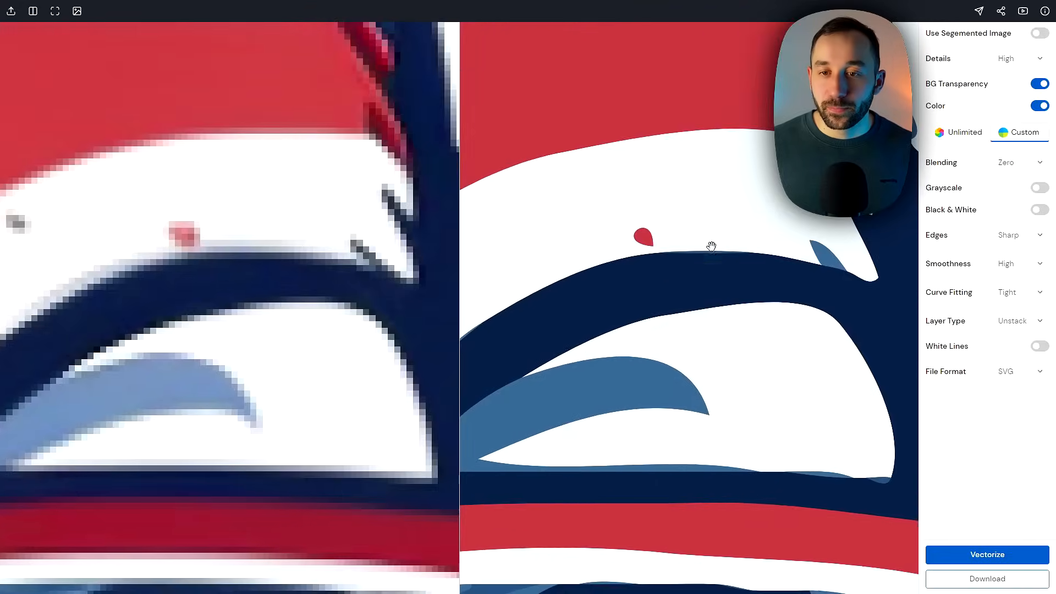
{"action": "scroll", "coordinate": [668, 292], "scroll_direction": "up", "scroll_amount": 1}
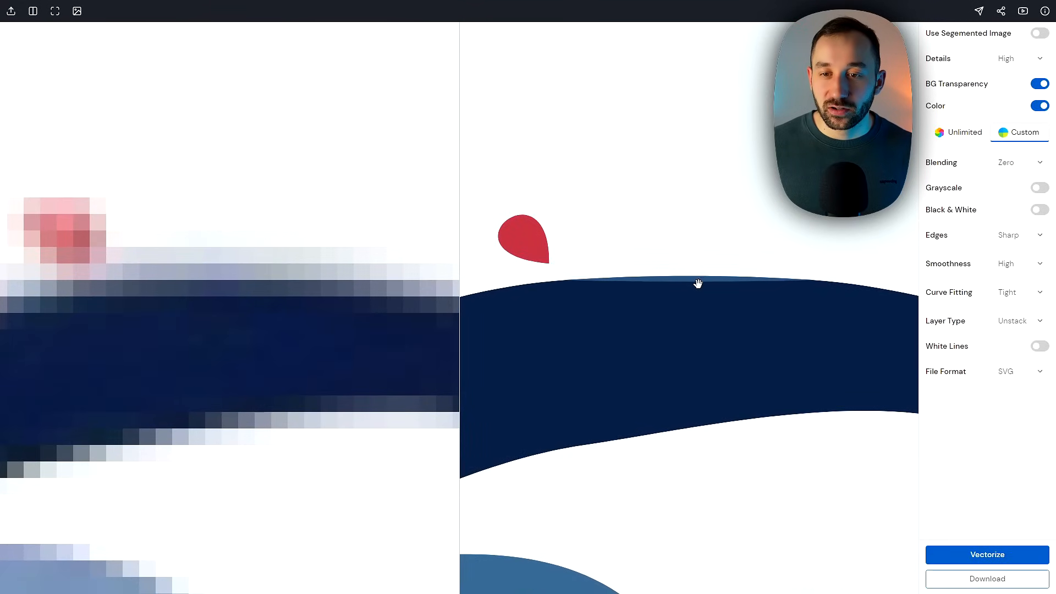
{"action": "scroll", "coordinate": [673, 286], "scroll_direction": "down", "scroll_amount": 2}
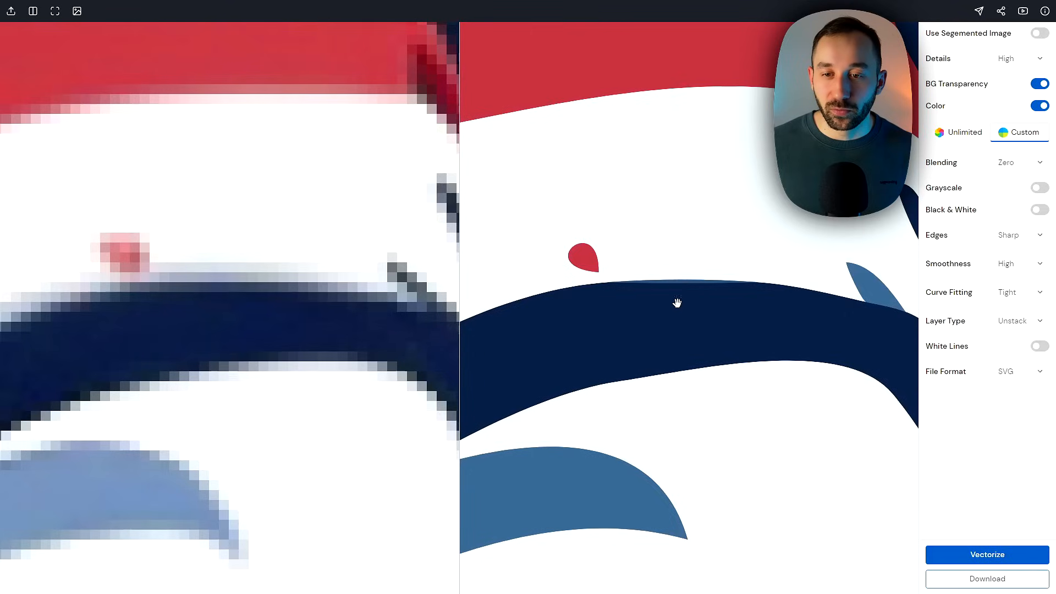
{"action": "scroll", "coordinate": [679, 294], "scroll_direction": "up", "scroll_amount": 2}
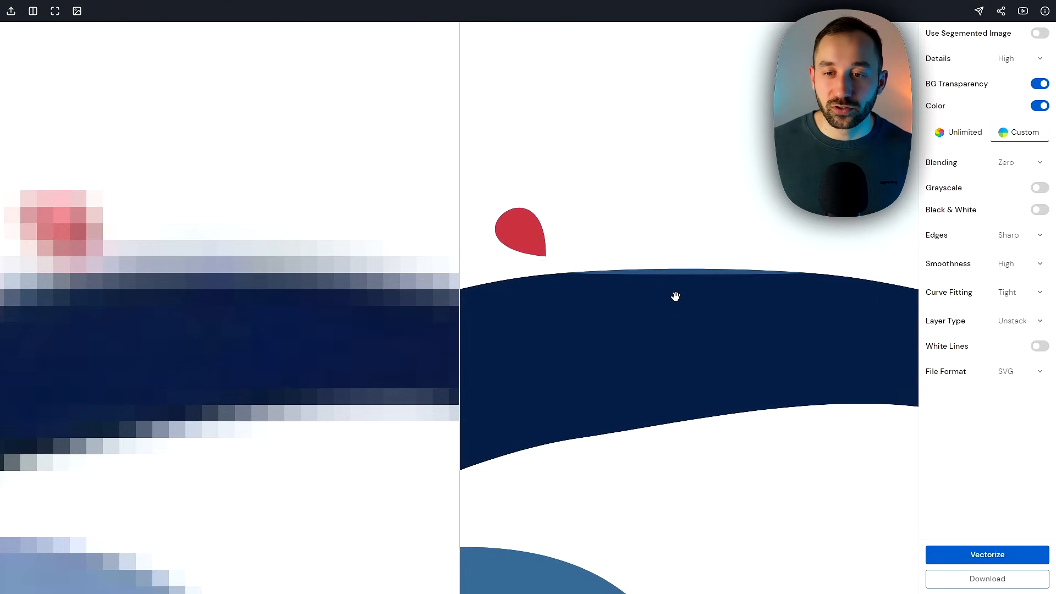
- Examine the shapes of the white stars and the dark hair strokes crossing the blue flag area up close
{"action": "scroll", "coordinate": [682, 277], "scroll_direction": "down", "scroll_amount": 4}
{"action": "left_click_drag", "start_coordinate": [489, 334], "coordinate": [869, 283]}
{"action": "left_click_drag", "start_coordinate": [473, 286], "coordinate": [798, 269]}
{"action": "left_click_drag", "start_coordinate": [510, 283], "coordinate": [833, 346]}
{"action": "scroll", "coordinate": [615, 299], "scroll_direction": "up", "scroll_amount": 4}
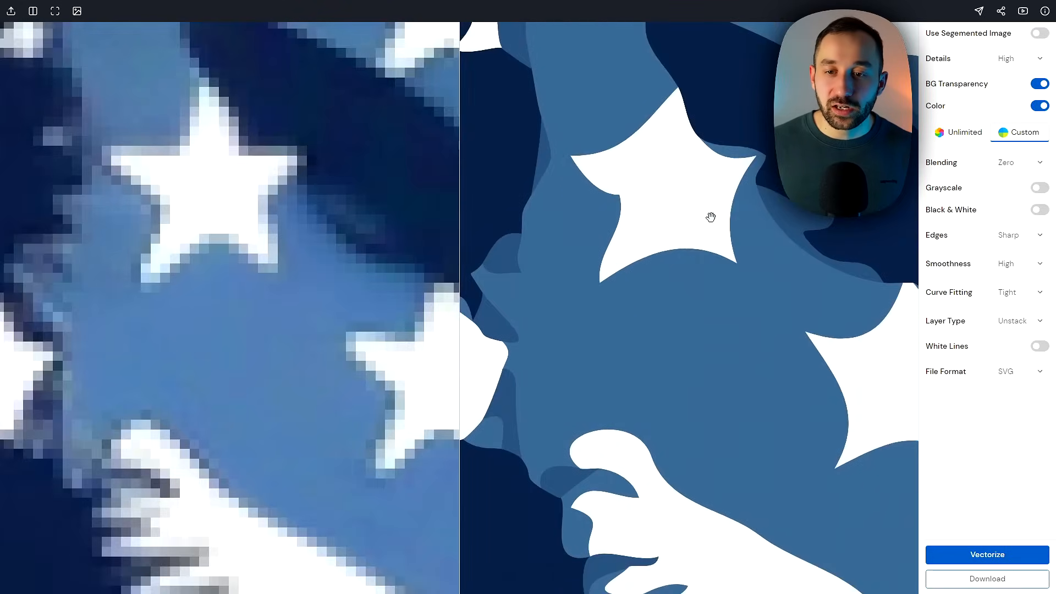
{"action": "left_click_drag", "start_coordinate": [710, 217], "coordinate": [838, 229]}
{"action": "left_click_drag", "start_coordinate": [691, 443], "coordinate": [578, 450]}
{"action": "left_click_drag", "start_coordinate": [787, 292], "coordinate": [567, 374]}
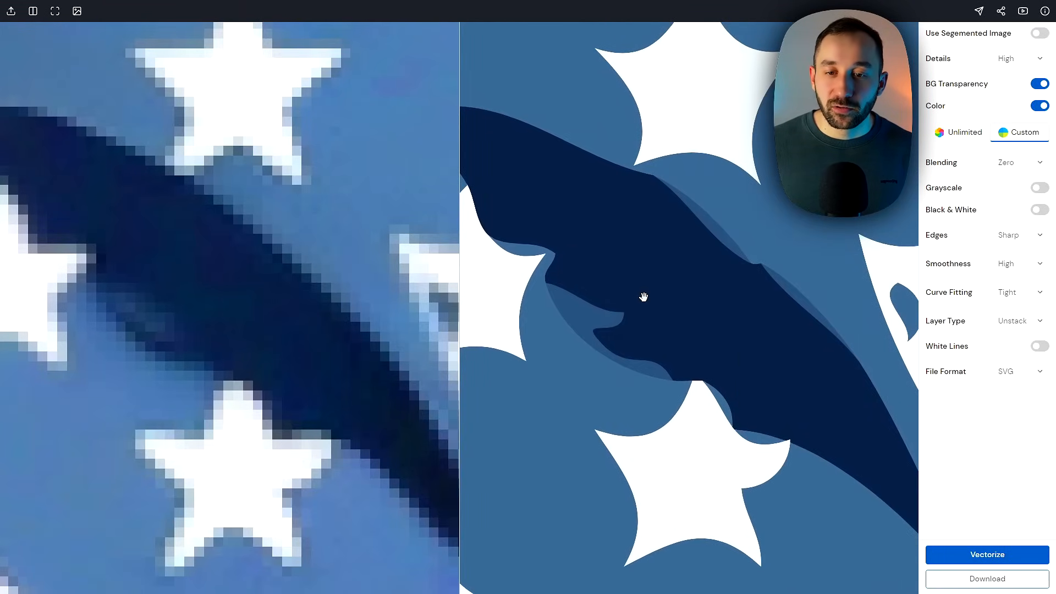
- Set the color blending to Complete and vectorize the cow image again
{"action": "scroll", "coordinate": [632, 306], "scroll_direction": "down", "scroll_amount": 5}
{"action": "scroll", "coordinate": [801, 313], "scroll_direction": "up", "scroll_amount": 5}
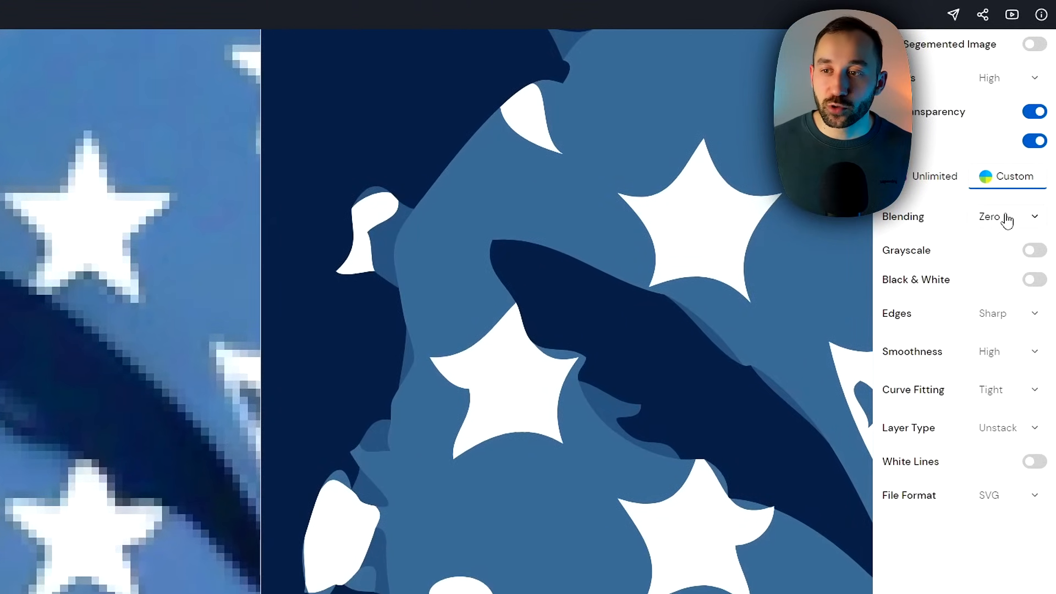
{"action": "left_click", "coordinate": [1007, 220]}
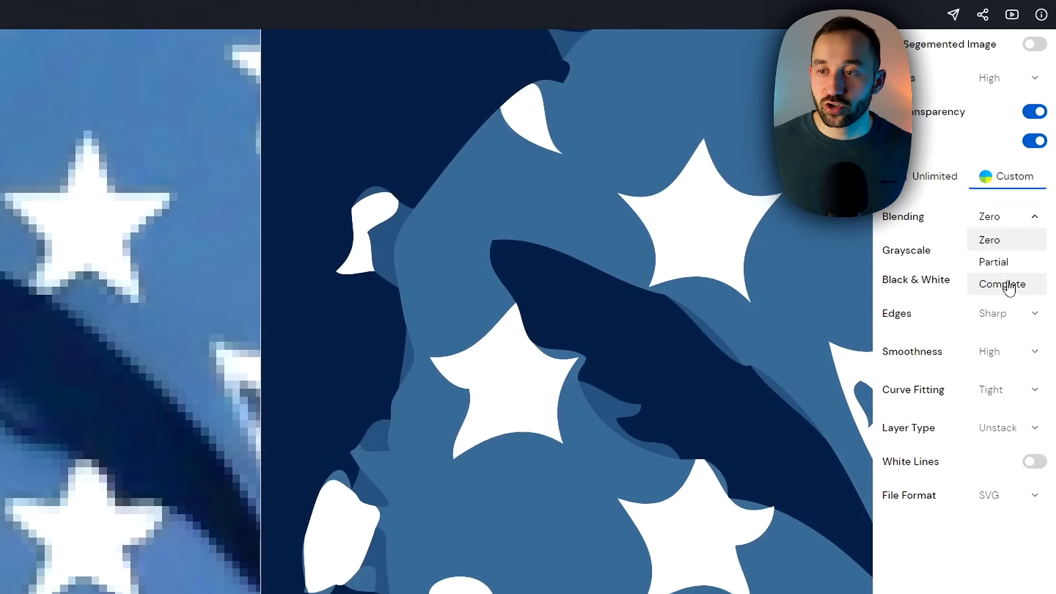
{"action": "left_click", "coordinate": [1010, 285]}
{"action": "left_click", "coordinate": [1001, 560]}
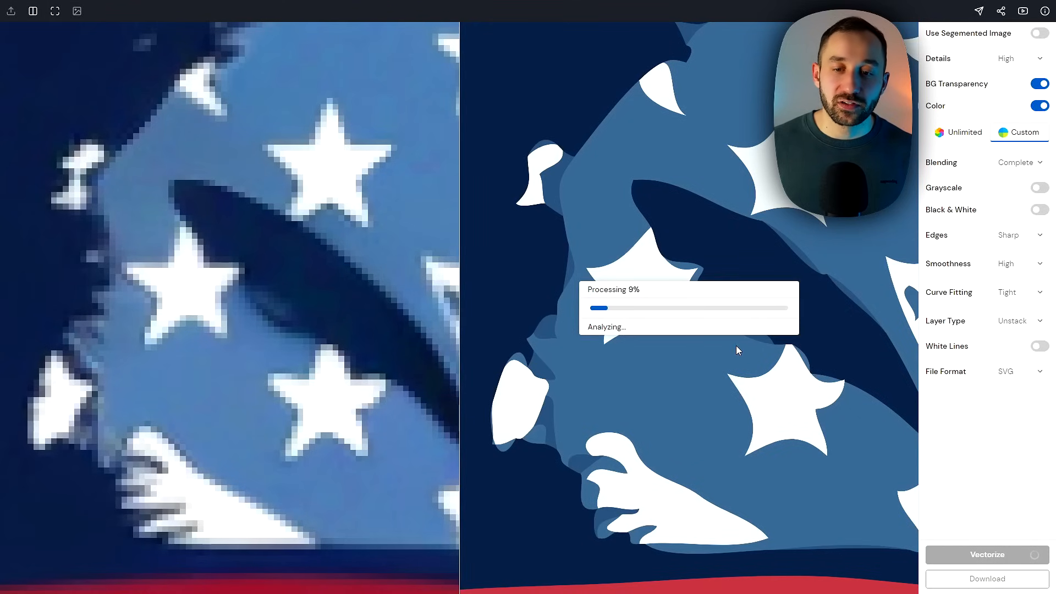
- Compare the new vector with the original around the white stars and the small red speck above the eye
{"action": "scroll", "coordinate": [711, 334], "scroll_direction": "down", "scroll_amount": 5}
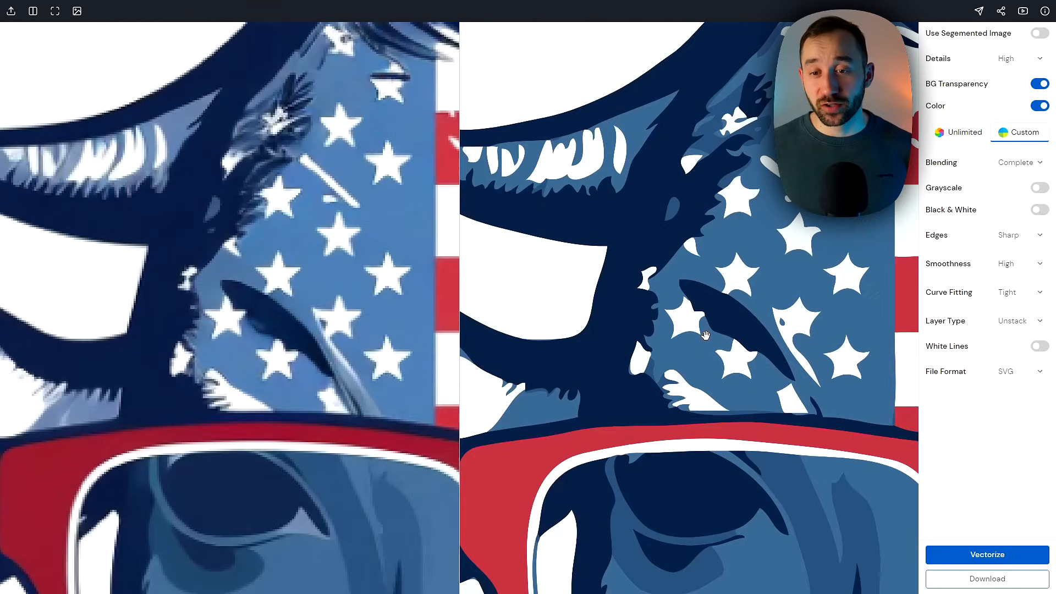
{"action": "scroll", "coordinate": [651, 406], "scroll_direction": "up", "scroll_amount": 5}
{"action": "scroll", "coordinate": [650, 406], "scroll_direction": "up", "scroll_amount": 10}
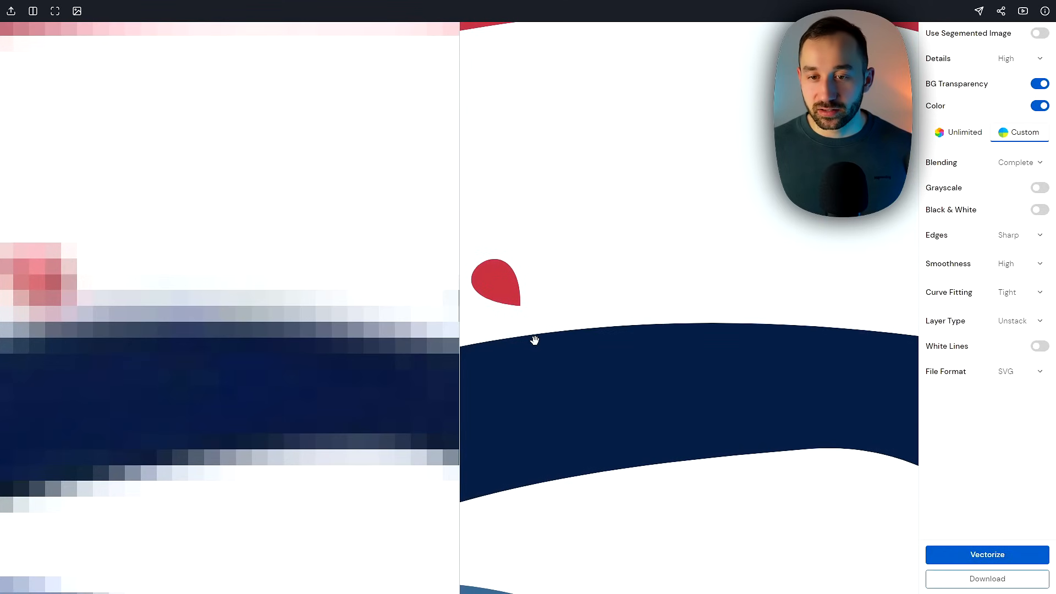
{"action": "scroll", "coordinate": [611, 355], "scroll_direction": "down", "scroll_amount": 5}
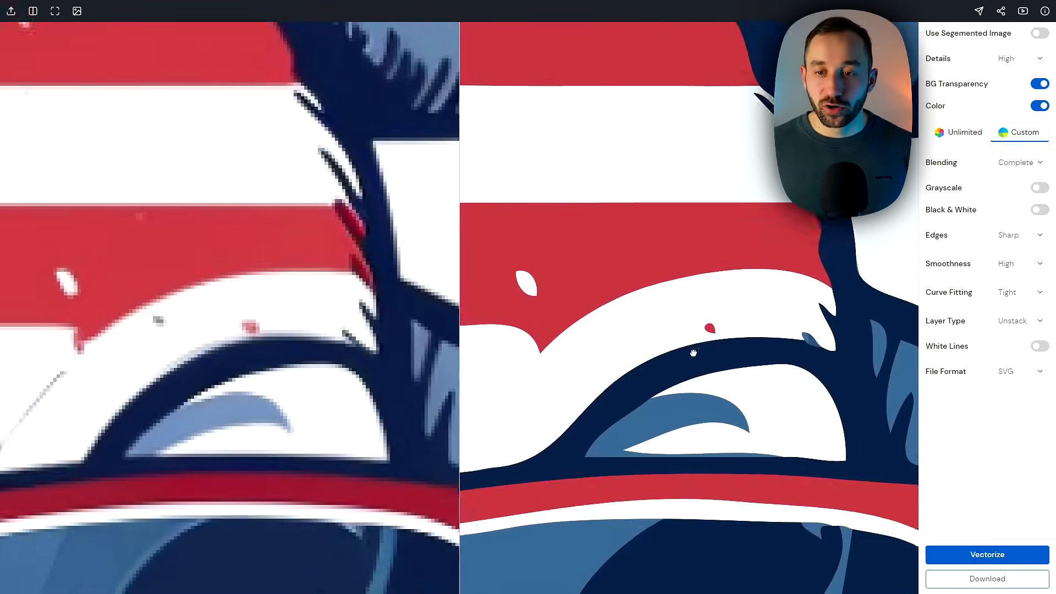
{"action": "scroll", "coordinate": [688, 346], "scroll_direction": "down", "scroll_amount": 6}
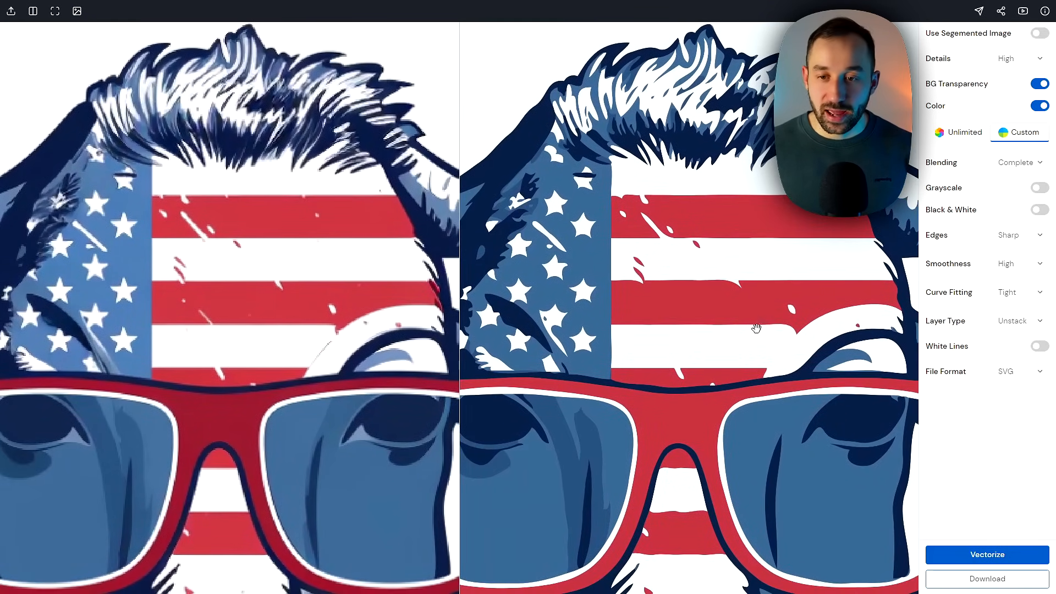
{"action": "scroll", "coordinate": [756, 328], "scroll_direction": "up", "scroll_amount": 10}
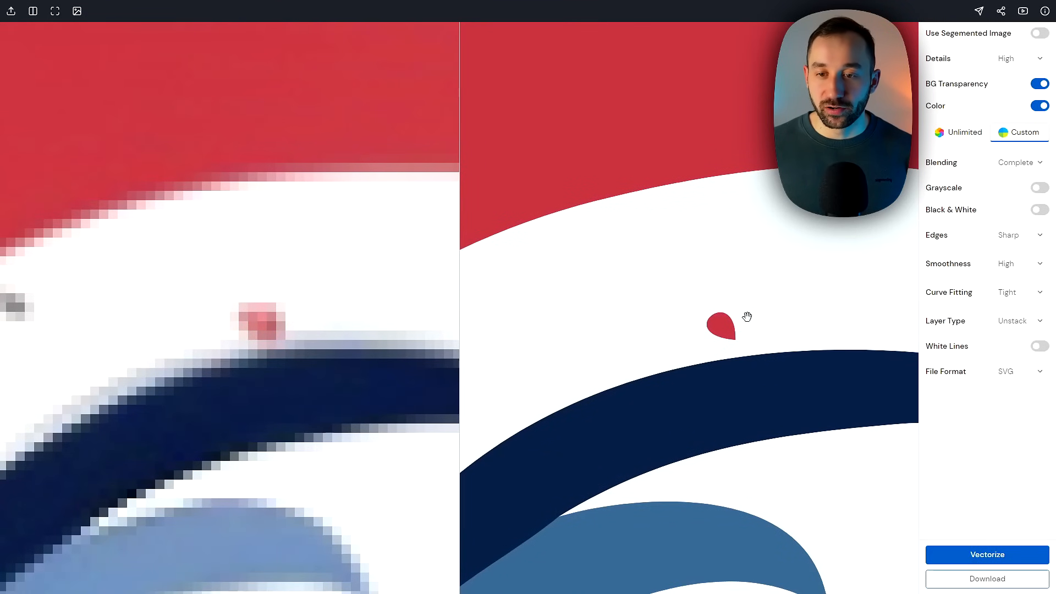
{"action": "scroll", "coordinate": [706, 327], "scroll_direction": "down", "scroll_amount": 10}
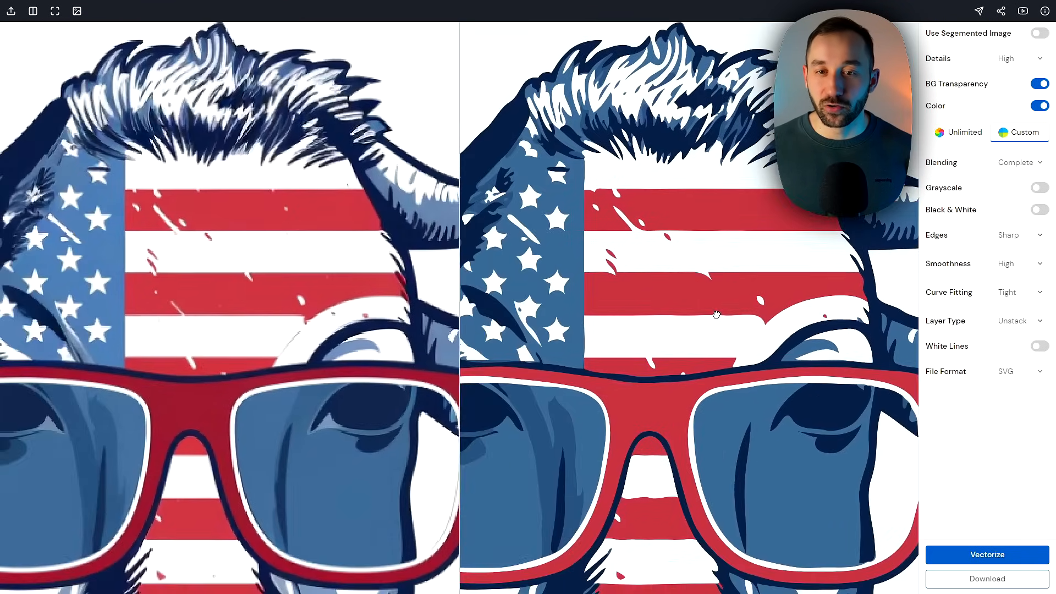
- Examine the edges and scratch marks of the red and white forehead stripes and the red speck above the eye
{"action": "left_click_drag", "start_coordinate": [755, 360], "coordinate": [761, 214]}
{"action": "left_click_drag", "start_coordinate": [619, 270], "coordinate": [625, 466]}
{"action": "scroll", "coordinate": [632, 236], "scroll_direction": "up", "scroll_amount": 10}
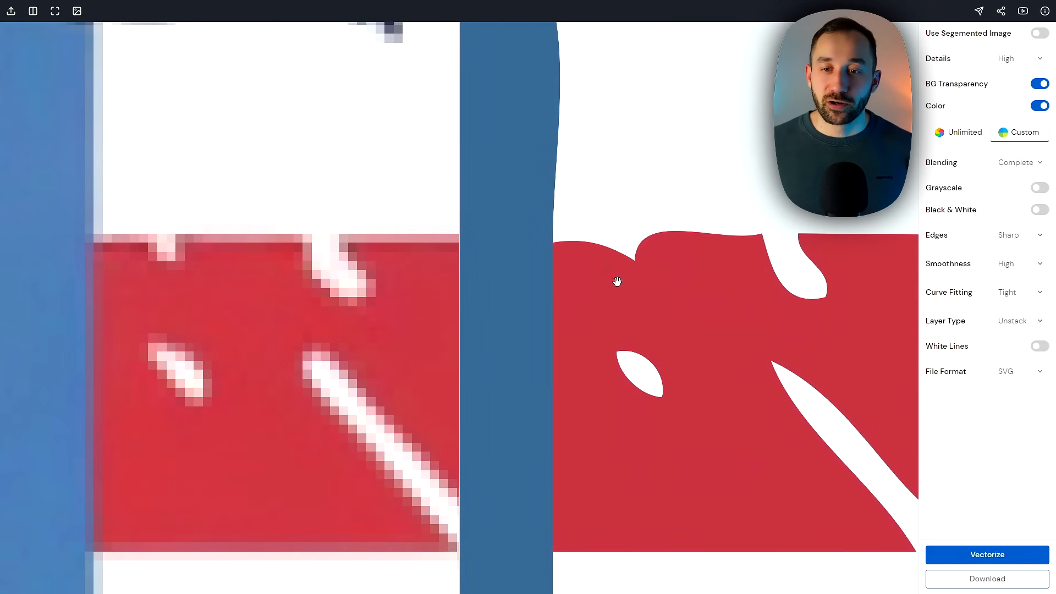
{"action": "scroll", "coordinate": [617, 281], "scroll_direction": "down", "scroll_amount": 8}
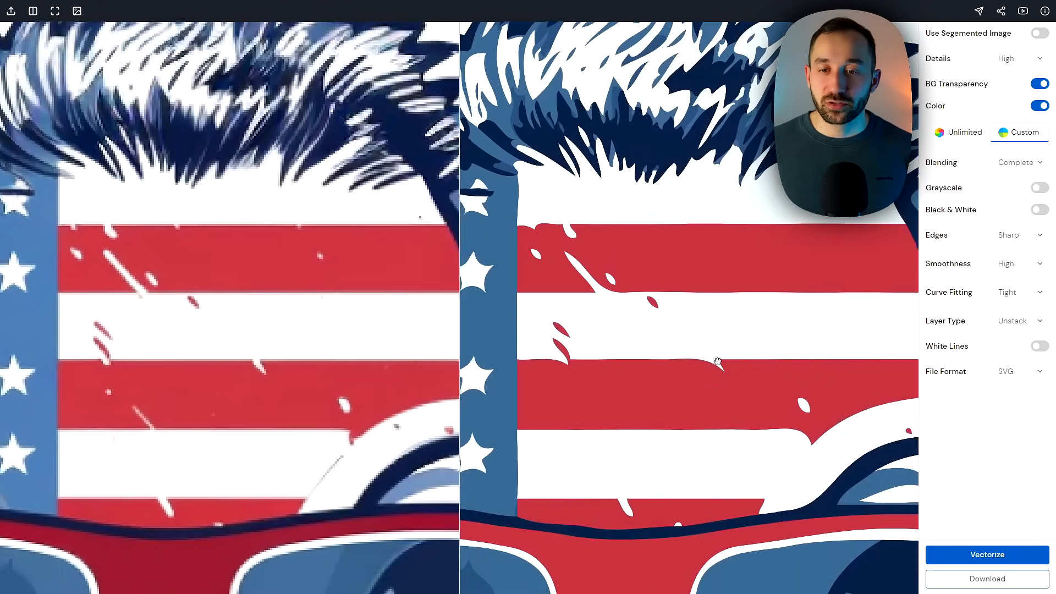
{"action": "scroll", "coordinate": [721, 373], "scroll_direction": "down", "scroll_amount": 5}
{"action": "scroll", "coordinate": [718, 346], "scroll_direction": "up", "scroll_amount": 2}
{"action": "scroll", "coordinate": [716, 337], "scroll_direction": "down", "scroll_amount": 1}
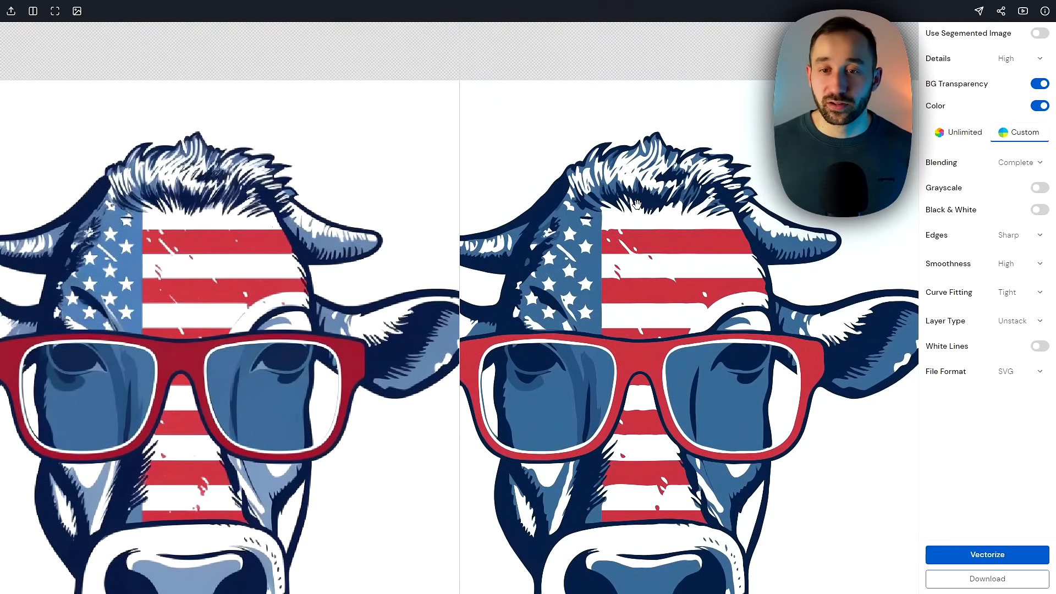
{"action": "scroll", "coordinate": [652, 223], "scroll_direction": "up", "scroll_amount": 10}
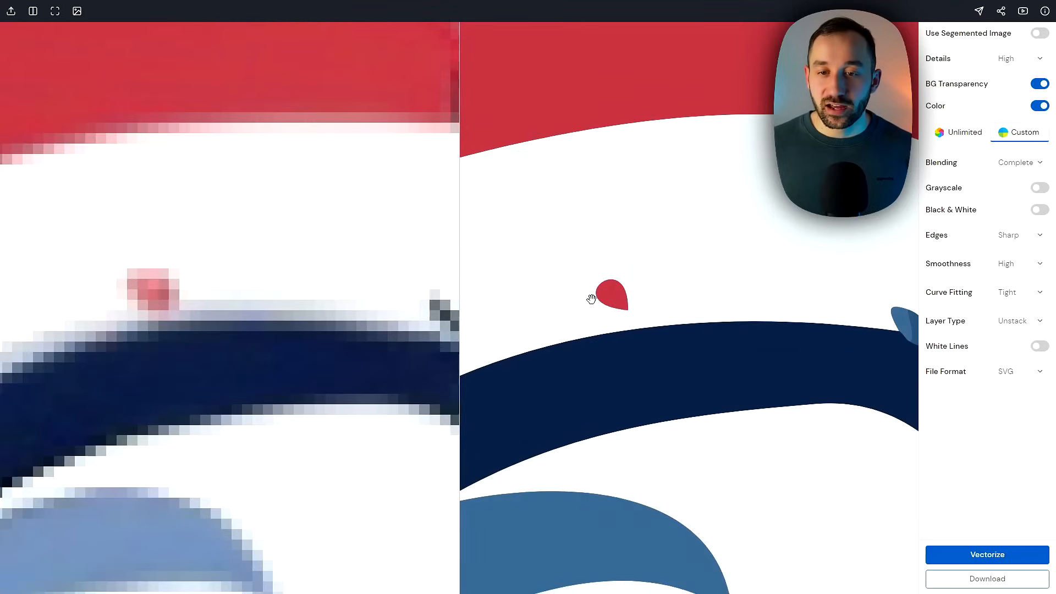
{"action": "scroll", "coordinate": [607, 295], "scroll_direction": "down", "scroll_amount": 3}
{"action": "left_click_drag", "start_coordinate": [598, 286], "coordinate": [675, 289]}
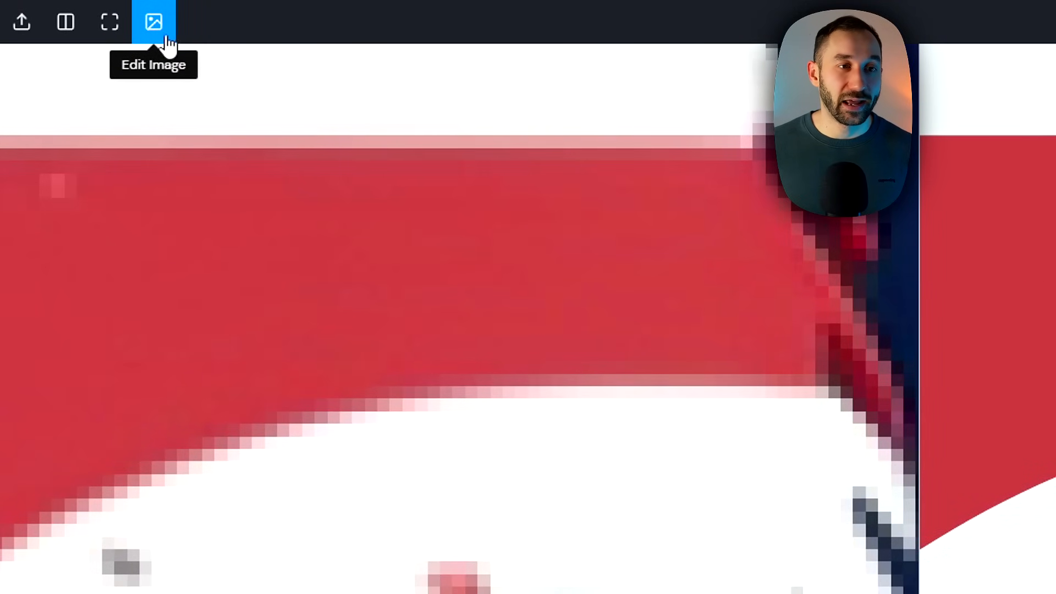
- Open the segmented image for editing and color-fill the small red speck above the eye with white
{"action": "left_click", "coordinate": [160, 33]}
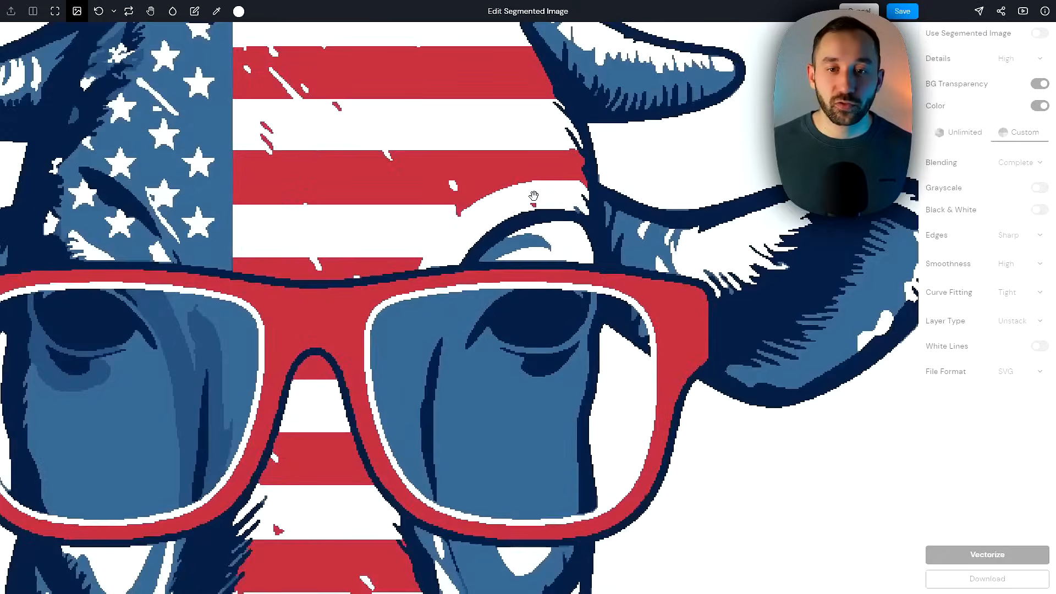
{"action": "scroll", "coordinate": [529, 201], "scroll_direction": "up", "scroll_amount": 5}
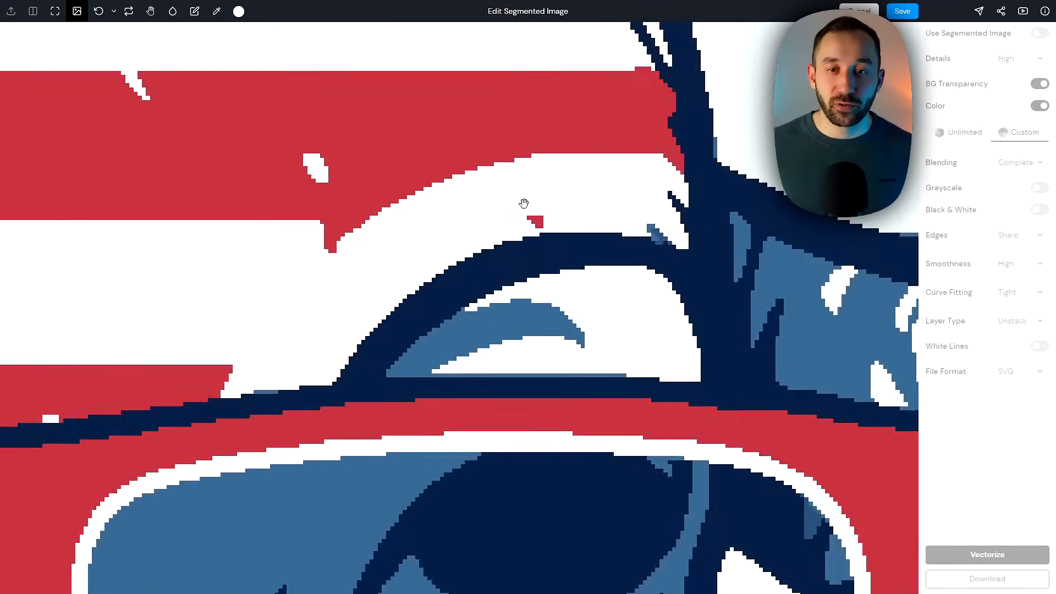
{"action": "scroll", "coordinate": [569, 227], "scroll_direction": "down", "scroll_amount": 5}
{"action": "scroll", "coordinate": [547, 225], "scroll_direction": "up", "scroll_amount": 4}
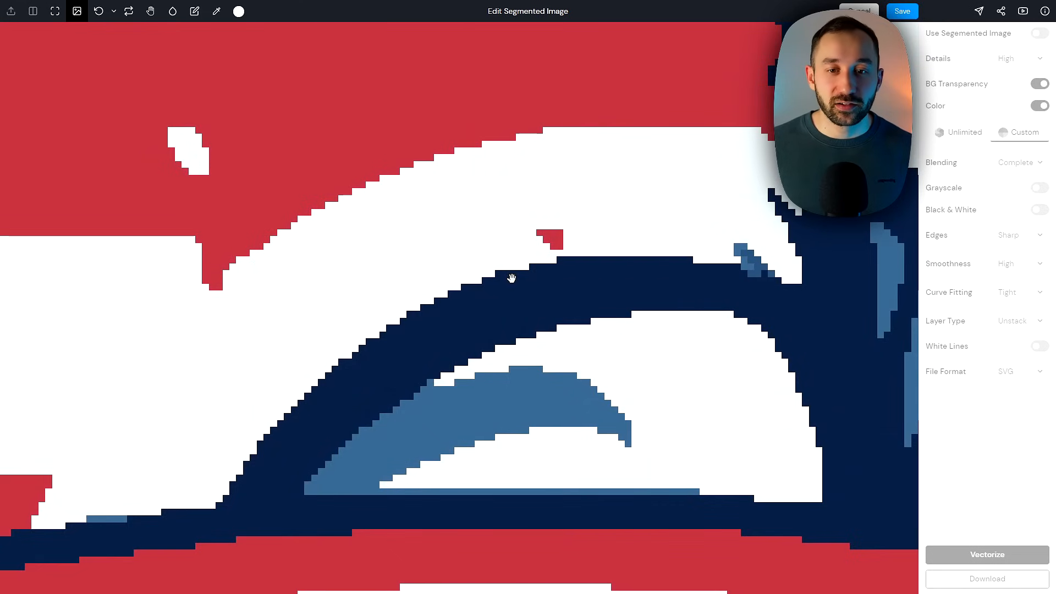
{"action": "left_click", "coordinate": [194, 11]}
{"action": "left_click", "coordinate": [217, 16]}
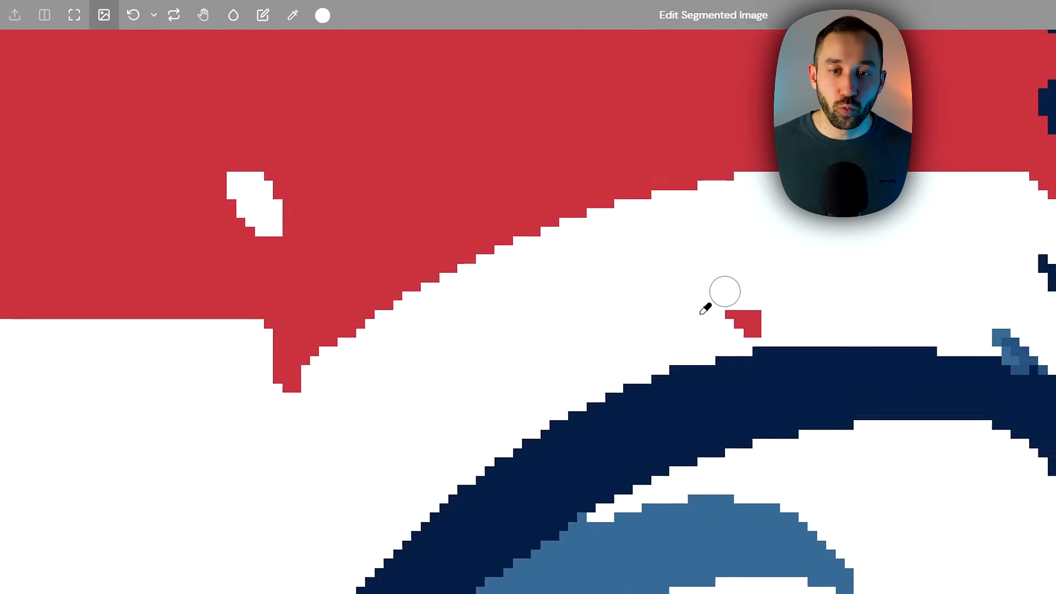
{"action": "left_click", "coordinate": [208, 23]}
{"action": "left_click", "coordinate": [234, 21]}
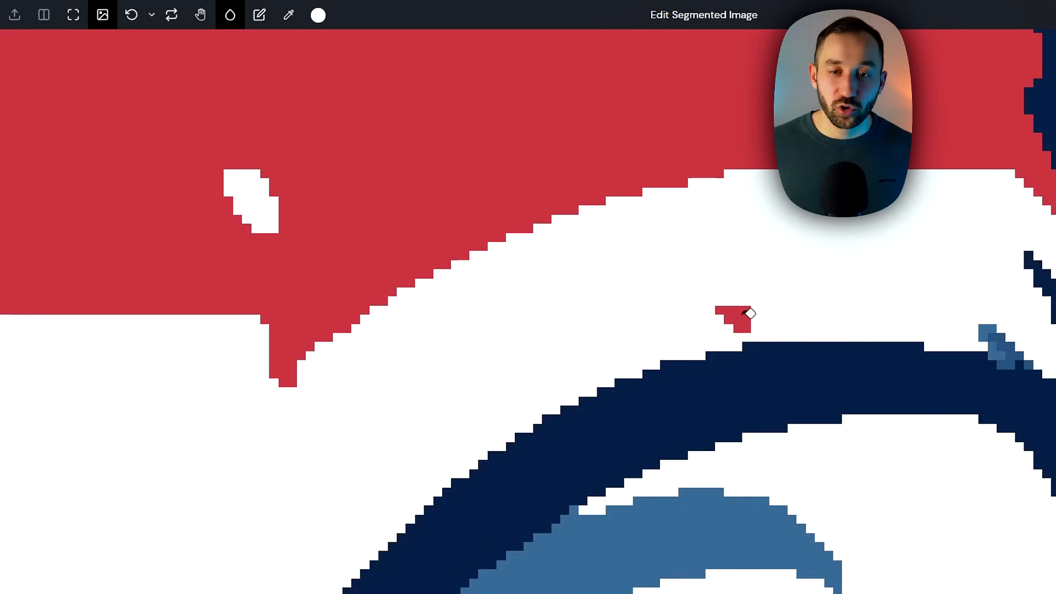
{"action": "left_click", "coordinate": [746, 312]}
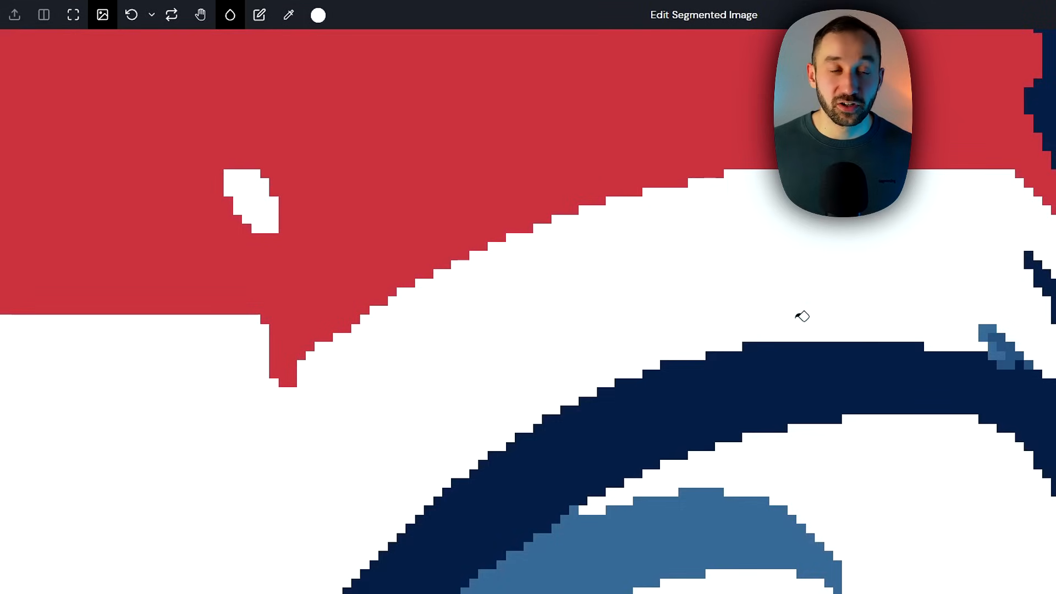
- Sample the red of the forehead stripe and color-fill the isolated white spot inside it
{"action": "left_click", "coordinate": [202, 16]}
{"action": "left_click_drag", "start_coordinate": [272, 147], "coordinate": [637, 240]}
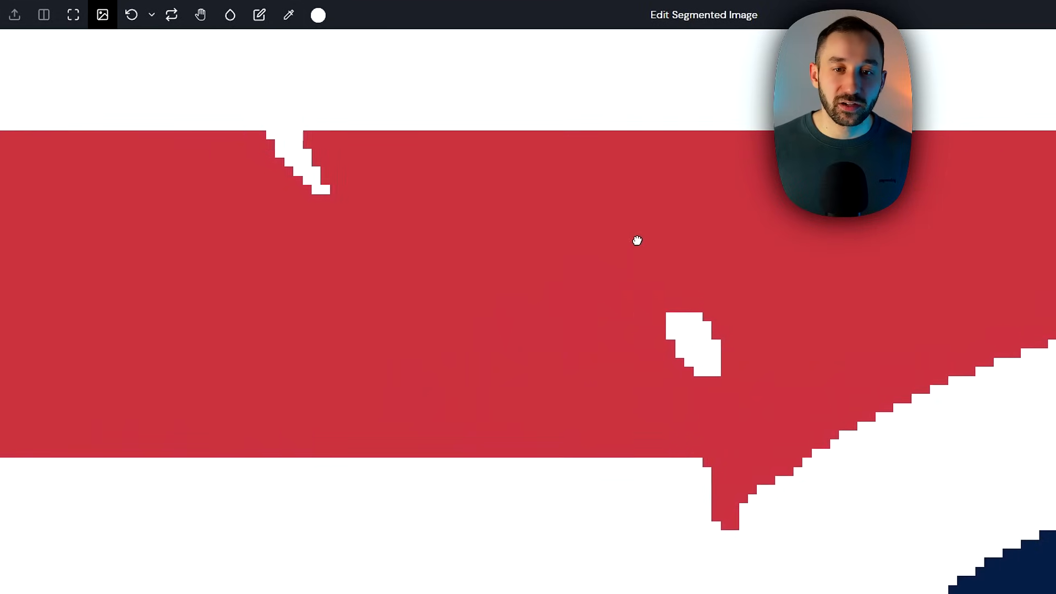
{"action": "scroll", "coordinate": [665, 337], "scroll_direction": "down", "scroll_amount": 3}
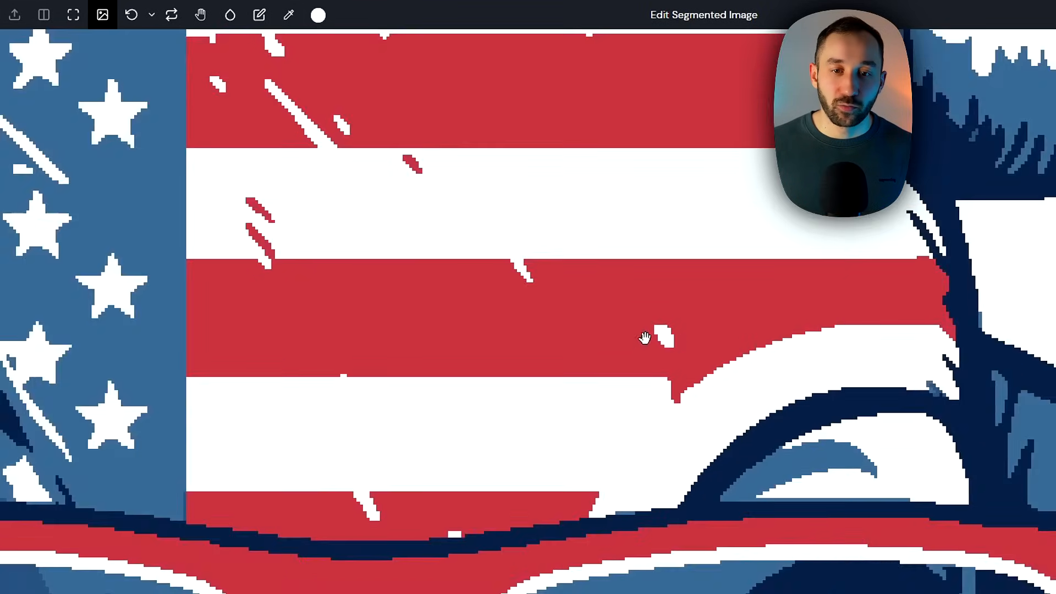
{"action": "scroll", "coordinate": [660, 337], "scroll_direction": "up", "scroll_amount": 5}
{"action": "scroll", "coordinate": [633, 335], "scroll_direction": "down", "scroll_amount": 3}
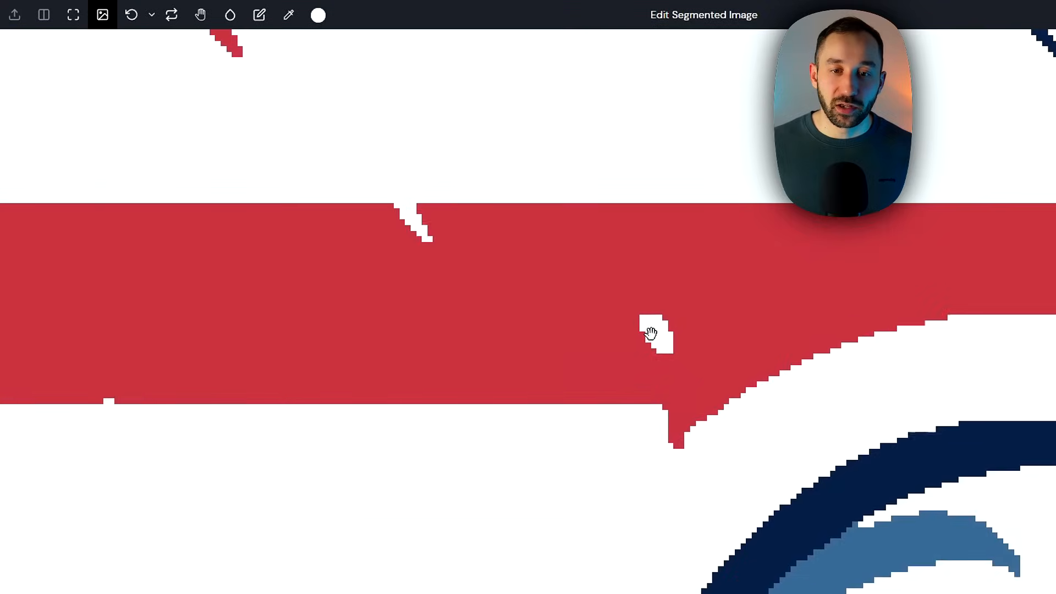
{"action": "left_click", "coordinate": [259, 16]}
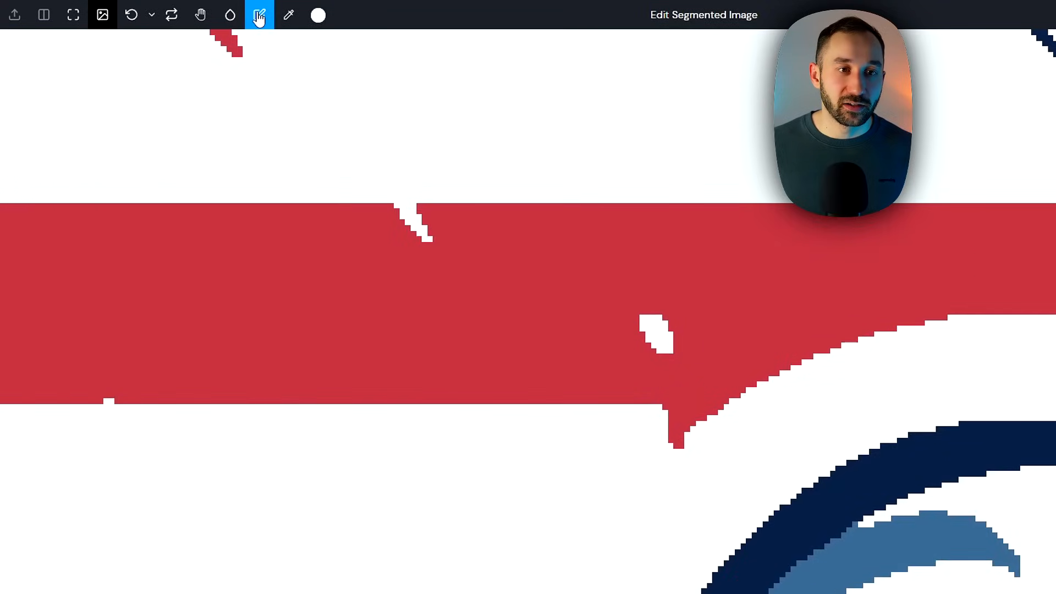
{"action": "left_click", "coordinate": [288, 15]}
{"action": "left_click", "coordinate": [724, 330]}
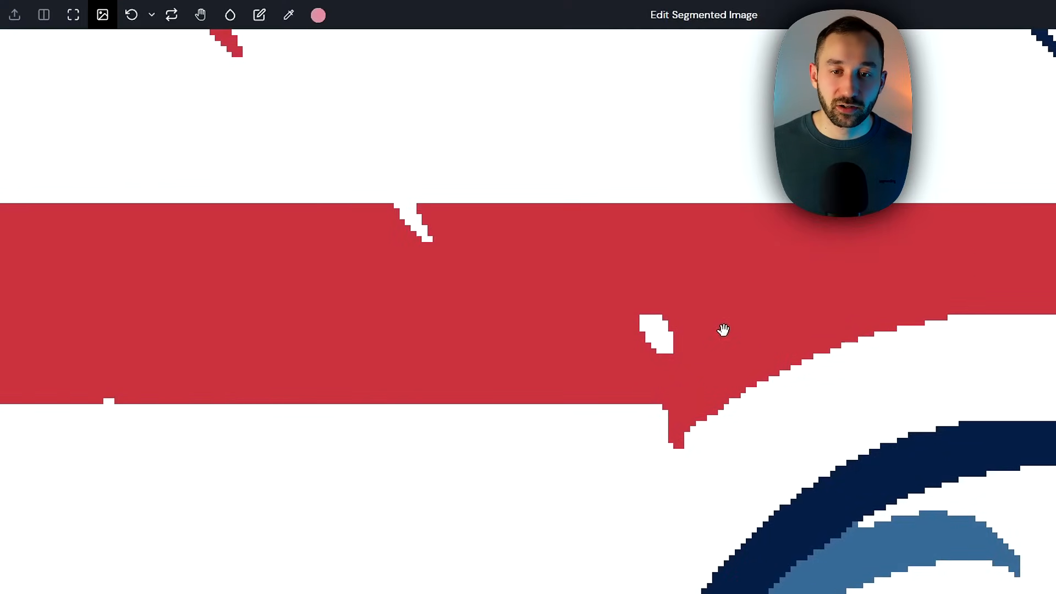
{"action": "left_click", "coordinate": [230, 16]}
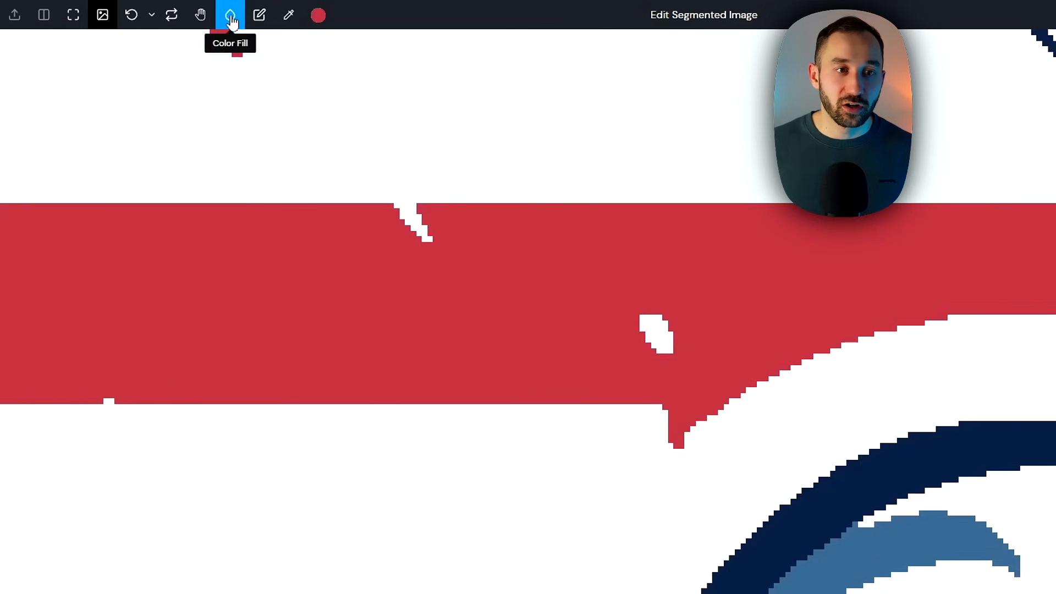
{"action": "left_click", "coordinate": [666, 333]}
- Paint over the small white notch on the lower edge of the red stripe with the red pencil
{"action": "left_click", "coordinate": [259, 15]}
{"action": "left_click", "coordinate": [200, 17]}
{"action": "left_click_drag", "start_coordinate": [222, 263], "coordinate": [700, 271]}
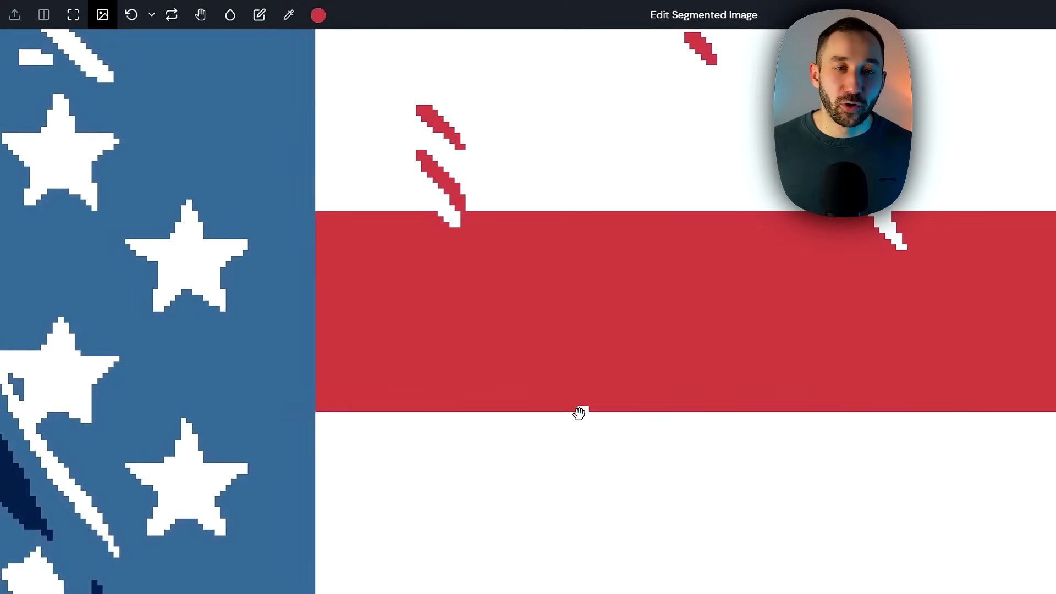
{"action": "scroll", "coordinate": [580, 413], "scroll_direction": "up", "scroll_amount": 5}
{"action": "scroll", "coordinate": [589, 387], "scroll_direction": "down", "scroll_amount": 2}
{"action": "scroll", "coordinate": [589, 387], "scroll_direction": "up", "scroll_amount": 1}
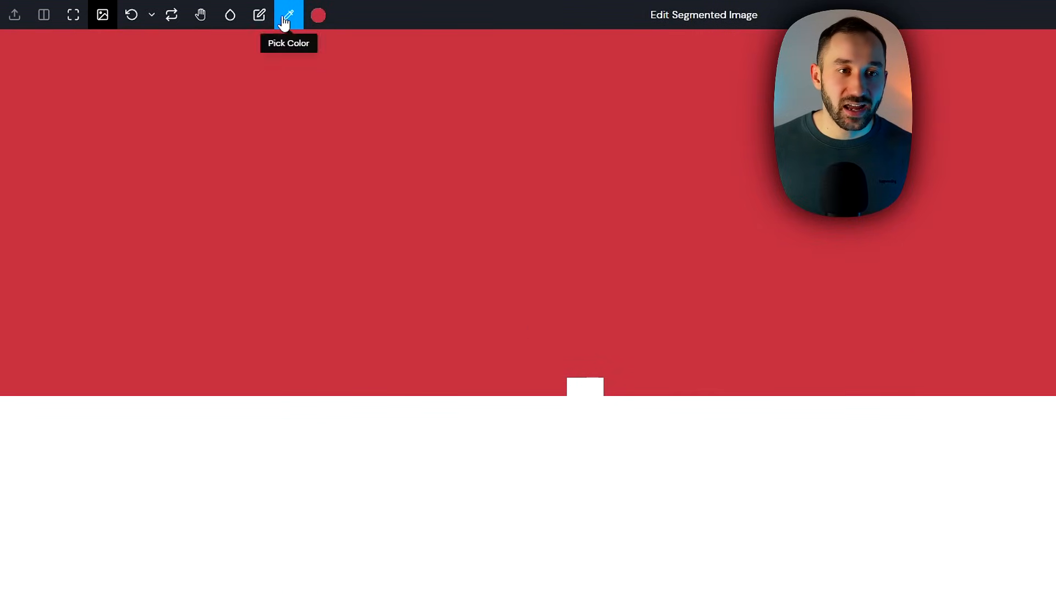
{"action": "left_click", "coordinate": [263, 18]}
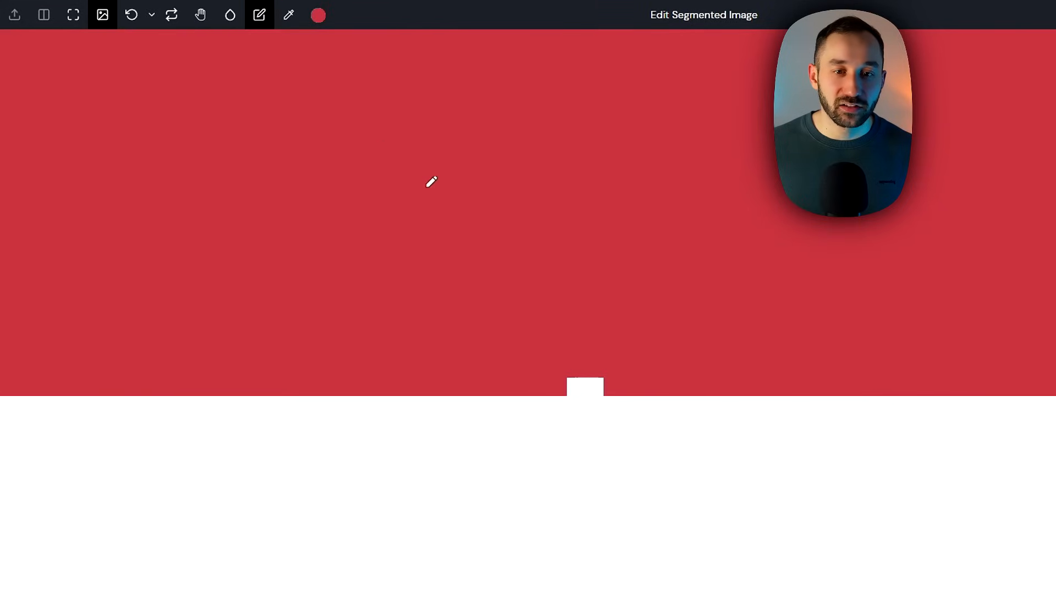
{"action": "mouse_move", "coordinate": [582, 392]}
{"action": "left_mouse_down"}
{"action": "mouse_move", "coordinate": [576, 385]}
{"action": "mouse_move", "coordinate": [598, 382]}
{"action": "left_mouse_up"}
- Scribble freehand red pencil strokes on the white area below the red stripe and undo all of them
{"action": "mouse_move", "coordinate": [588, 506]}
{"action": "left_mouse_down"}
{"action": "mouse_move", "coordinate": [476, 472]}
{"action": "mouse_move", "coordinate": [548, 579]}
{"action": "mouse_move", "coordinate": [780, 591]}
{"action": "mouse_move", "coordinate": [659, 514]}
{"action": "left_mouse_up"}
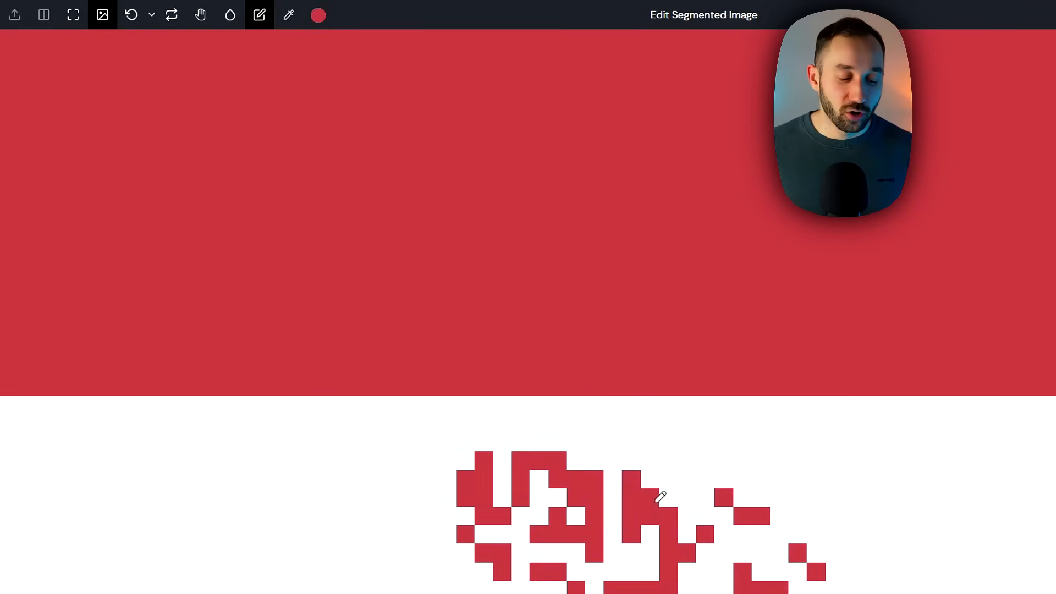
{"action": "key", "text": "ctrl+z"}
{"action": "key", "text": "ctrl+z"}
{"action": "key", "text": "ctrl+z"}
{"action": "key", "text": "ctrl+z"}
{"action": "key", "text": "ctrl+z"}
{"action": "key", "text": "ctrl+z"}
{"action": "key", "text": "ctrl+z"}
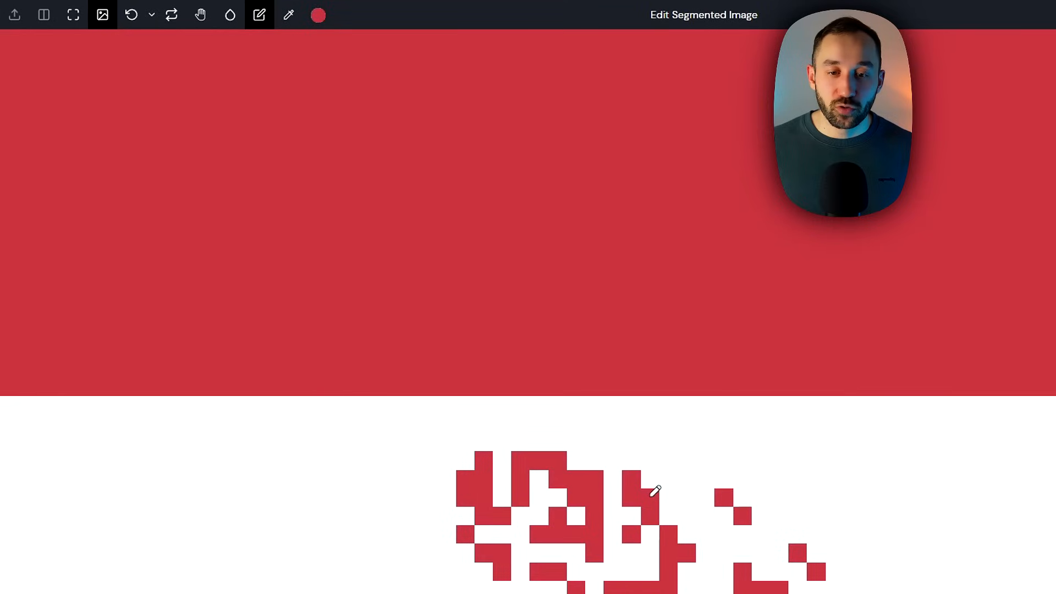
{"action": "key", "text": "ctrl+z"}
{"action": "key", "text": "ctrl+z"}
{"action": "key", "text": "ctrl+z"}
{"action": "key", "text": "ctrl+z"}
{"action": "key", "text": "ctrl+z"}
{"action": "key", "text": "ctrl+z"}
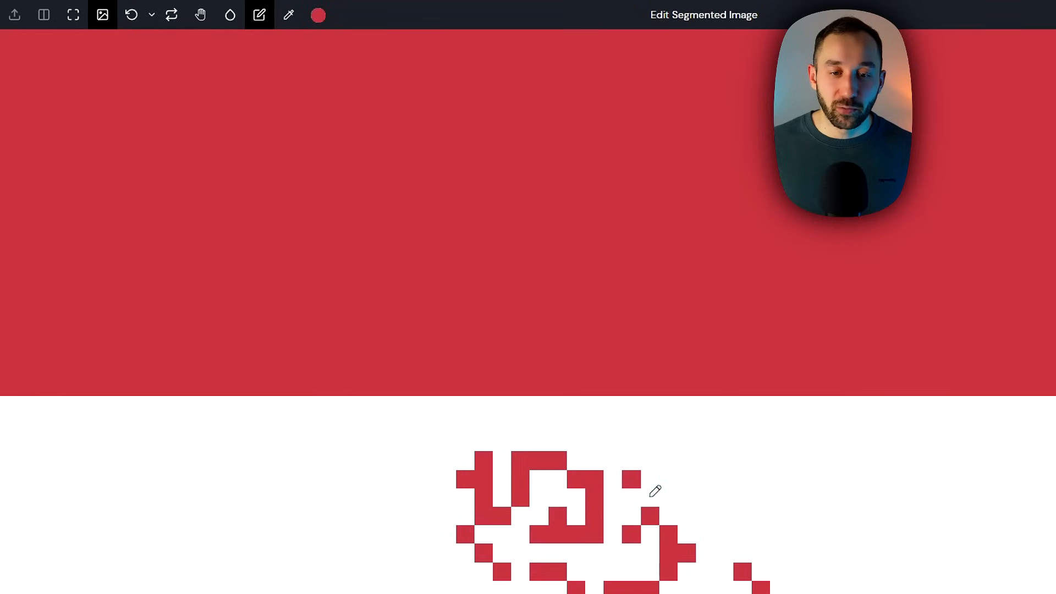
{"action": "key", "text": "ctrl+z"}
{"action": "key", "text": "ctrl+z"}
{"action": "key", "text": "ctrl+z"}
{"action": "key", "text": "ctrl+z"}
{"action": "key", "text": "ctrl+z"}
{"action": "key", "text": "ctrl+z"}
{"action": "key", "text": "ctrl+z"}
{"action": "key", "text": "ctrl+z"}
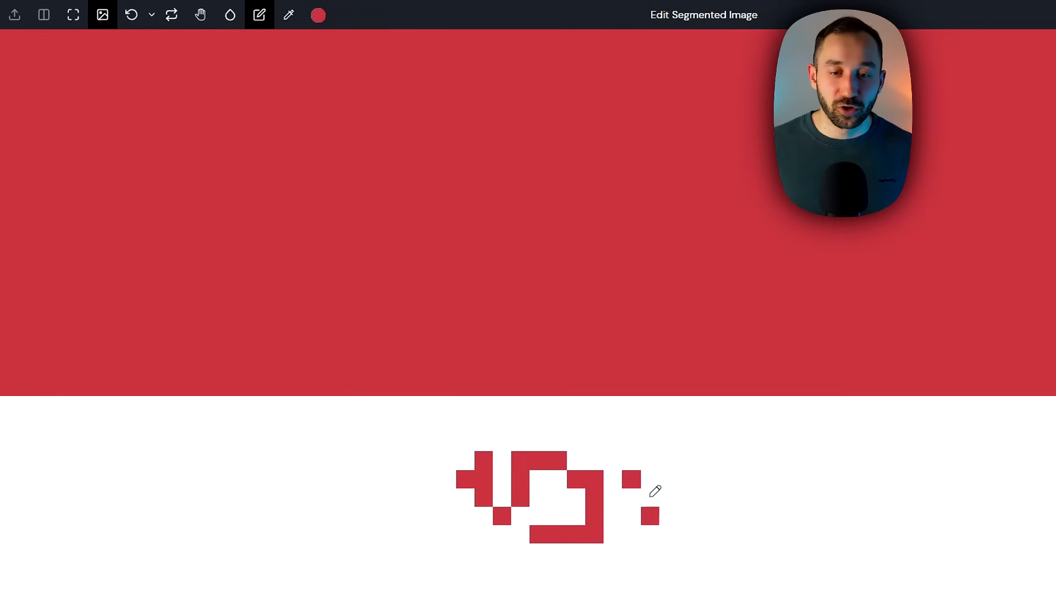
{"action": "key", "text": "ctrl+z"}
{"action": "key", "text": "ctrl+z"}
{"action": "key", "text": "ctrl+z"}
{"action": "key", "text": "ctrl+z"}
{"action": "key", "text": "ctrl+z"}
{"action": "key", "text": "ctrl+z"}
{"action": "key", "text": "ctrl+z"}
{"action": "key", "text": "ctrl+z"}
{"action": "key", "text": "ctrl+z"}
{"action": "key", "text": "ctrl+z"}
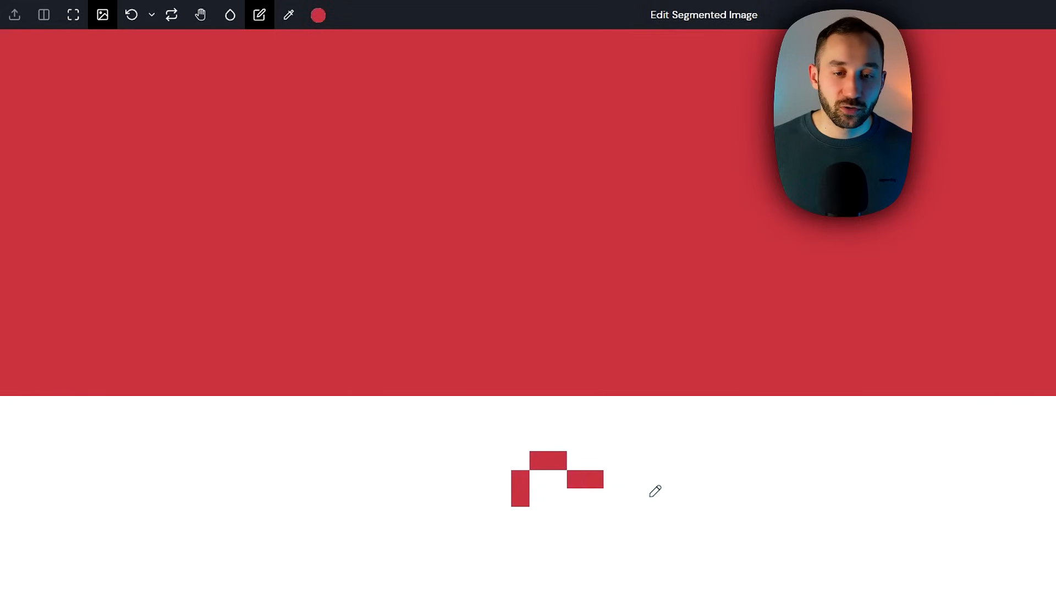
{"action": "key", "text": "ctrl+z"}
{"action": "key", "text": "ctrl+z"}
{"action": "key", "text": "ctrl+shift+z"}
{"action": "key", "text": "ctrl+shift+z"}
{"action": "key", "text": "ctrl+shift+z"}
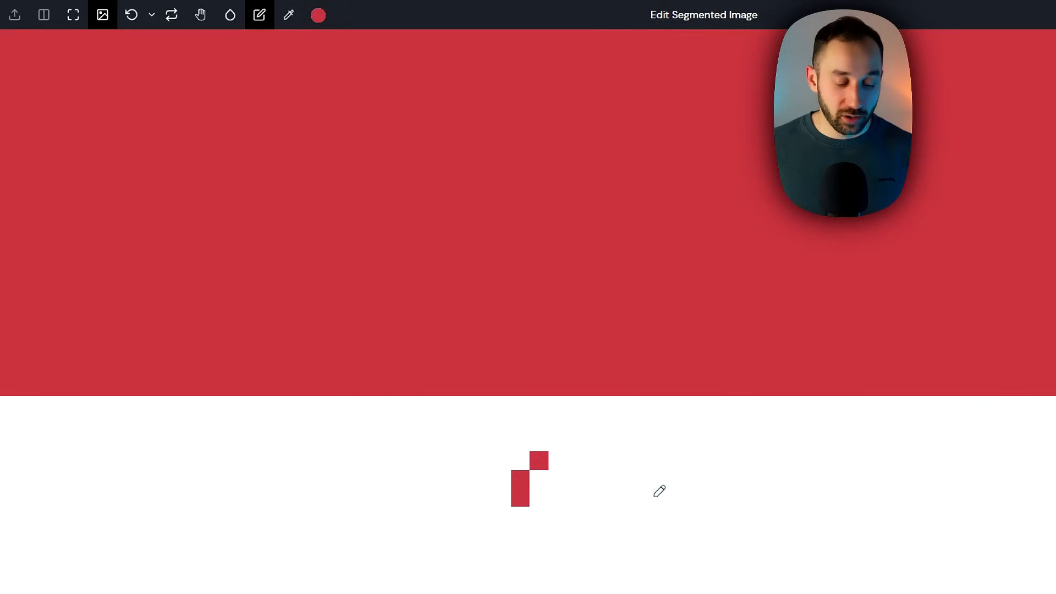
{"action": "key", "text": "ctrl+z"}
{"action": "key", "text": "ctrl+z"}
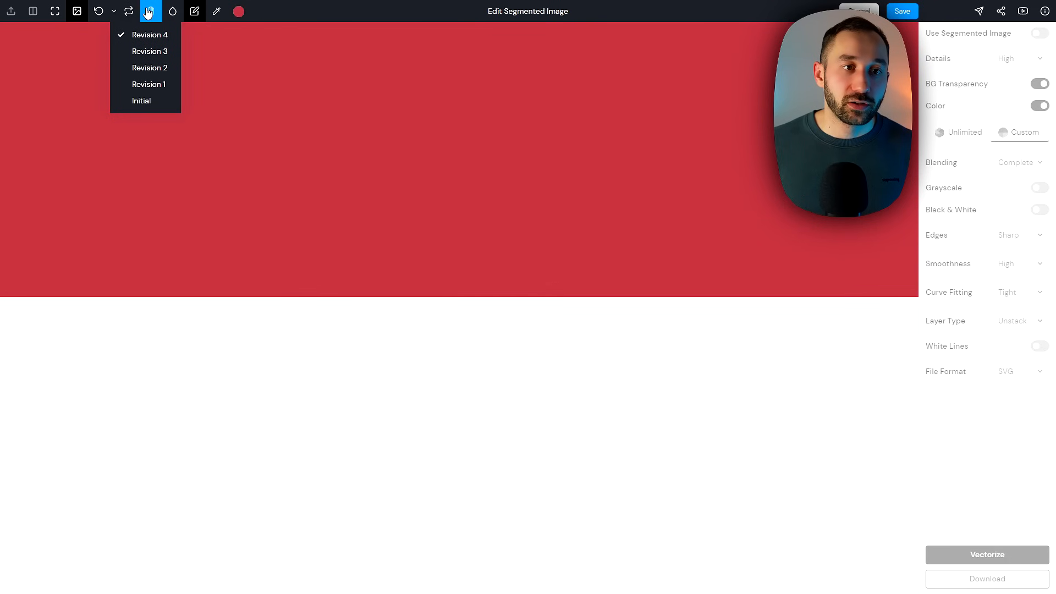
- Examine the segmented image for remaining stray spots on the nose stripes, glasses, forehead flag and hair
{"action": "left_click", "coordinate": [148, 12]}
{"action": "scroll", "coordinate": [421, 203], "scroll_direction": "down", "scroll_amount": 10}
{"action": "scroll", "coordinate": [418, 203], "scroll_direction": "up", "scroll_amount": 2}
{"action": "mouse_move", "coordinate": [506, 193]}
{"action": "left_mouse_down"}
{"action": "mouse_move", "coordinate": [473, 254]}
{"action": "mouse_move", "coordinate": [469, 305]}
{"action": "mouse_move", "coordinate": [448, 143]}
{"action": "left_mouse_up"}
{"action": "left_click_drag", "start_coordinate": [509, 387], "coordinate": [504, 121]}
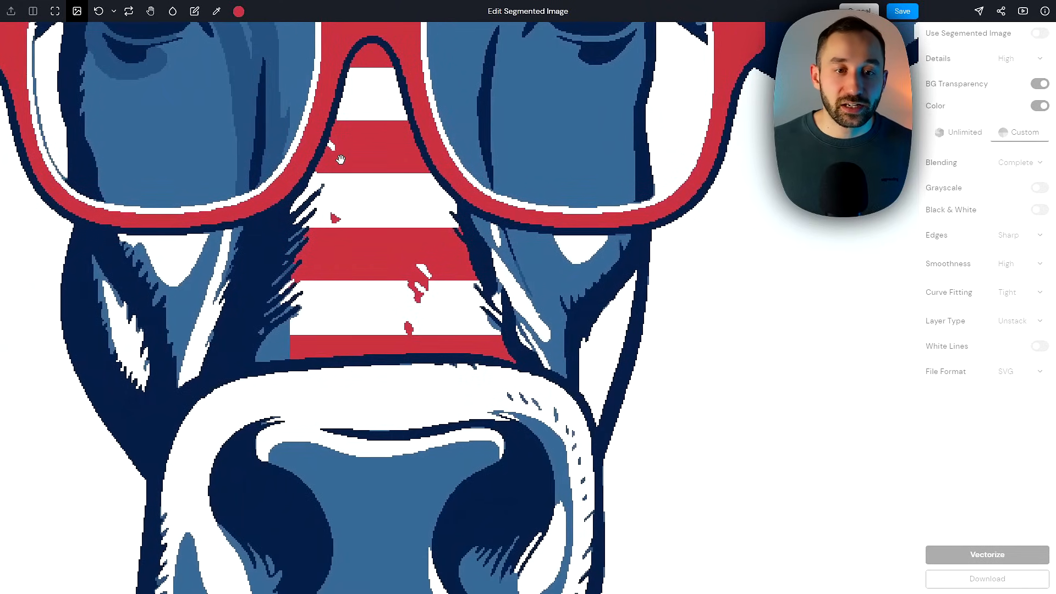
{"action": "left_click_drag", "start_coordinate": [357, 158], "coordinate": [404, 204]}
{"action": "left_click_drag", "start_coordinate": [340, 50], "coordinate": [411, 241]}
{"action": "left_click_drag", "start_coordinate": [429, 129], "coordinate": [378, 232]}
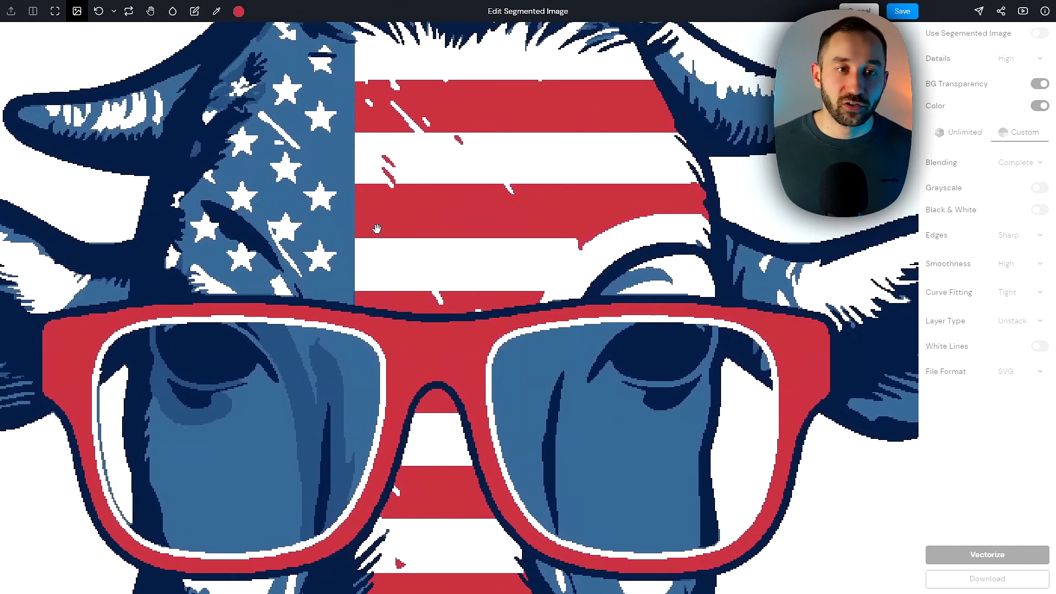
{"action": "left_click_drag", "start_coordinate": [337, 46], "coordinate": [324, 93]}
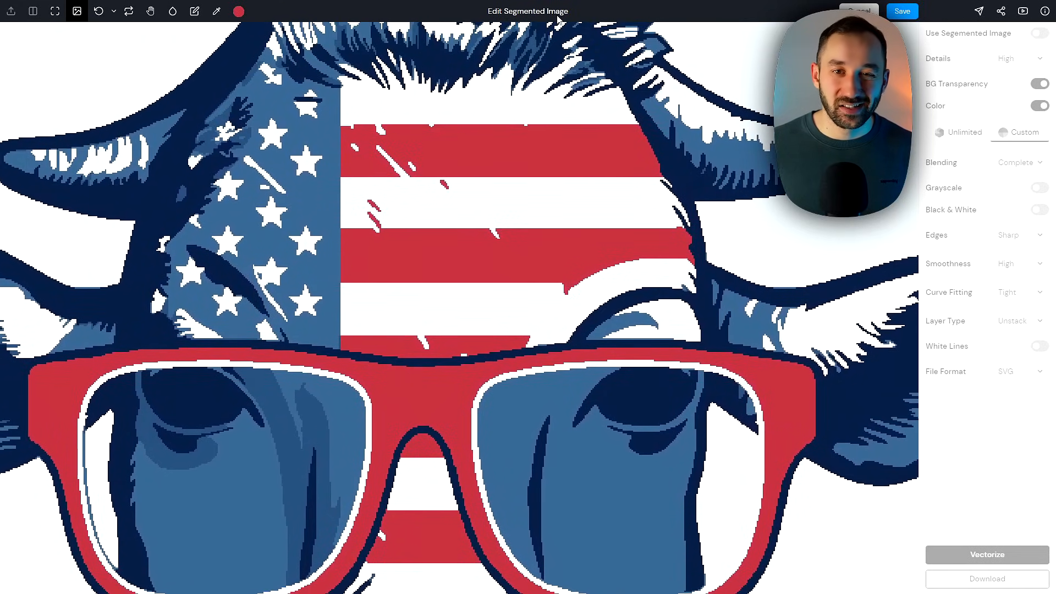
{"action": "left_click_drag", "start_coordinate": [557, 42], "coordinate": [549, 111]}
{"action": "left_click_drag", "start_coordinate": [544, 42], "coordinate": [527, 88]}
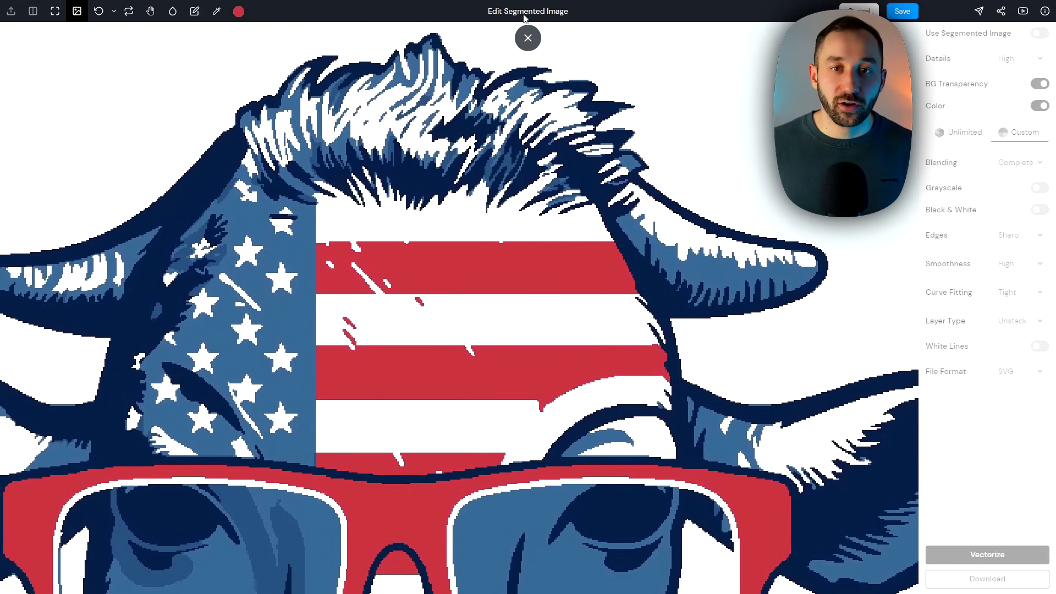
{"action": "left_click_drag", "start_coordinate": [575, 27], "coordinate": [594, 111]}
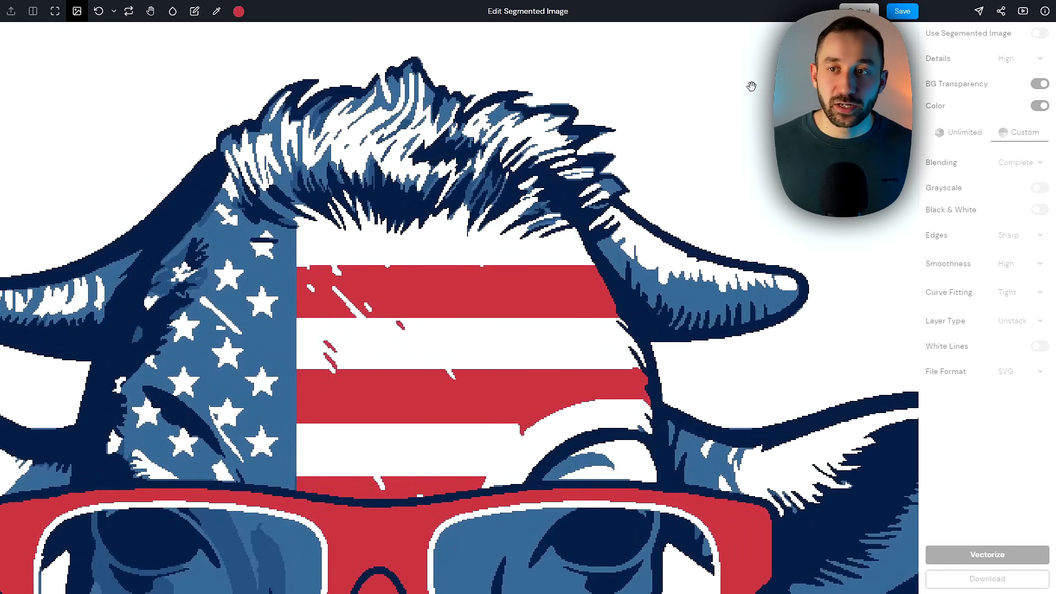
- Save the edited segmented image and vectorize it again
{"action": "scroll", "coordinate": [752, 86], "scroll_direction": "down", "scroll_amount": 3}
{"action": "left_click", "coordinate": [902, 12]}
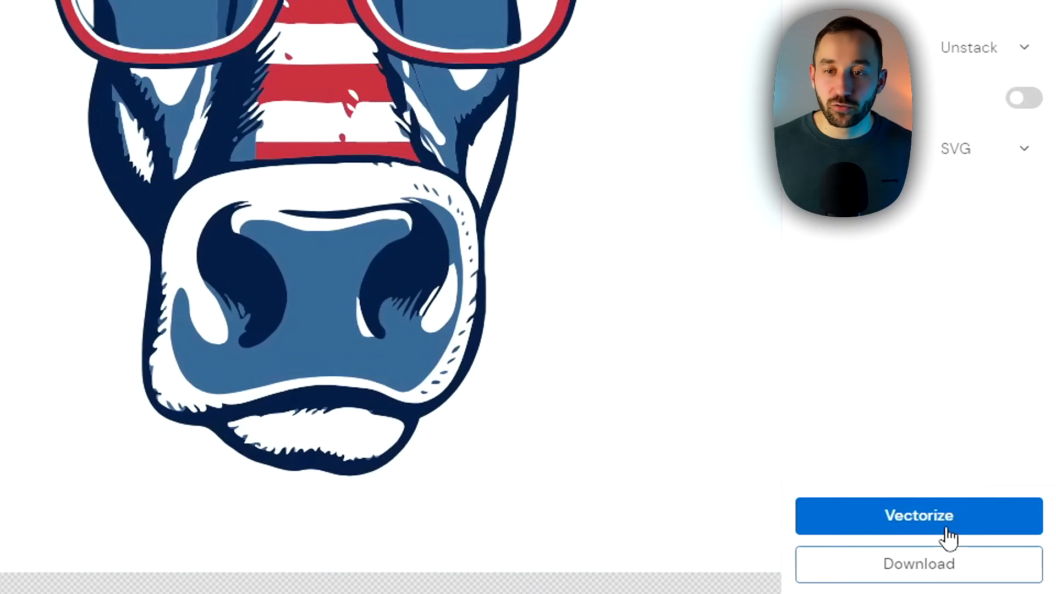
{"action": "left_click", "coordinate": [947, 528]}
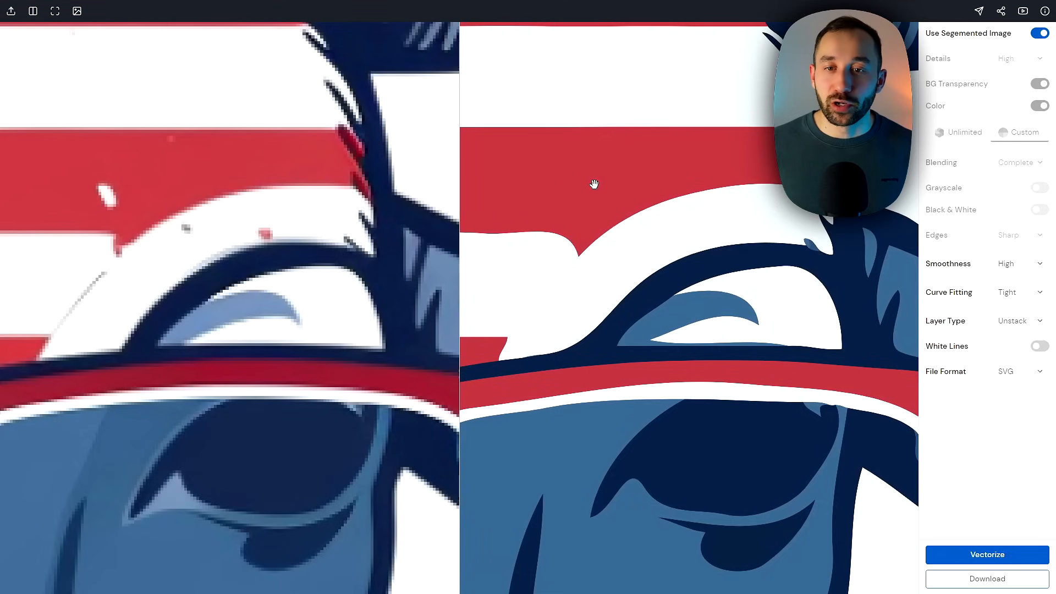
- Compare the new vector result with the original image around the eyebrow, forehead stripes, stars and glasses
{"action": "scroll", "coordinate": [594, 184], "scroll_direction": "up", "scroll_amount": 3}
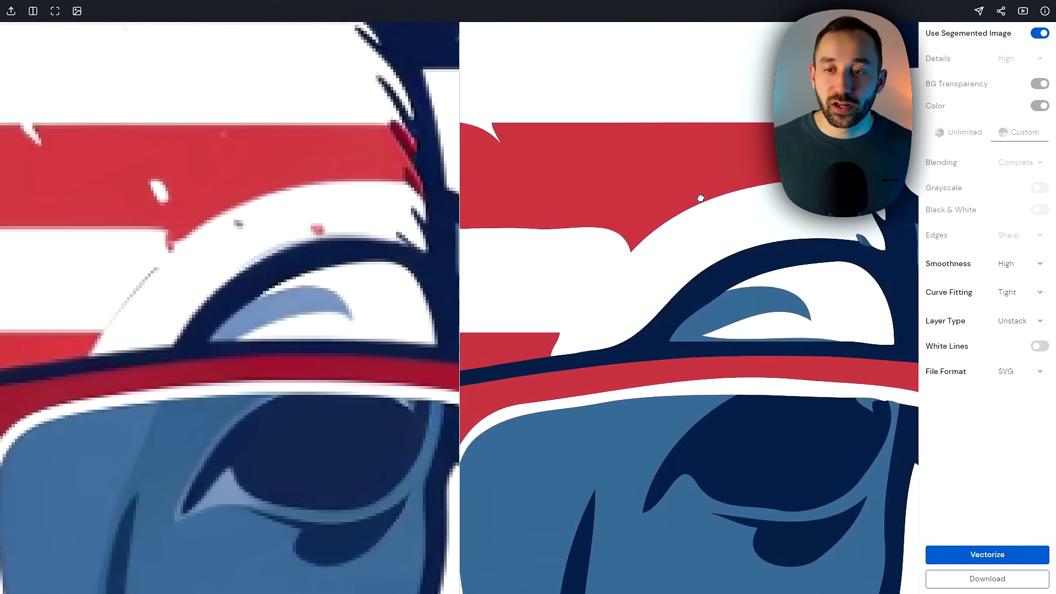
{"action": "left_click_drag", "start_coordinate": [784, 267], "coordinate": [637, 247]}
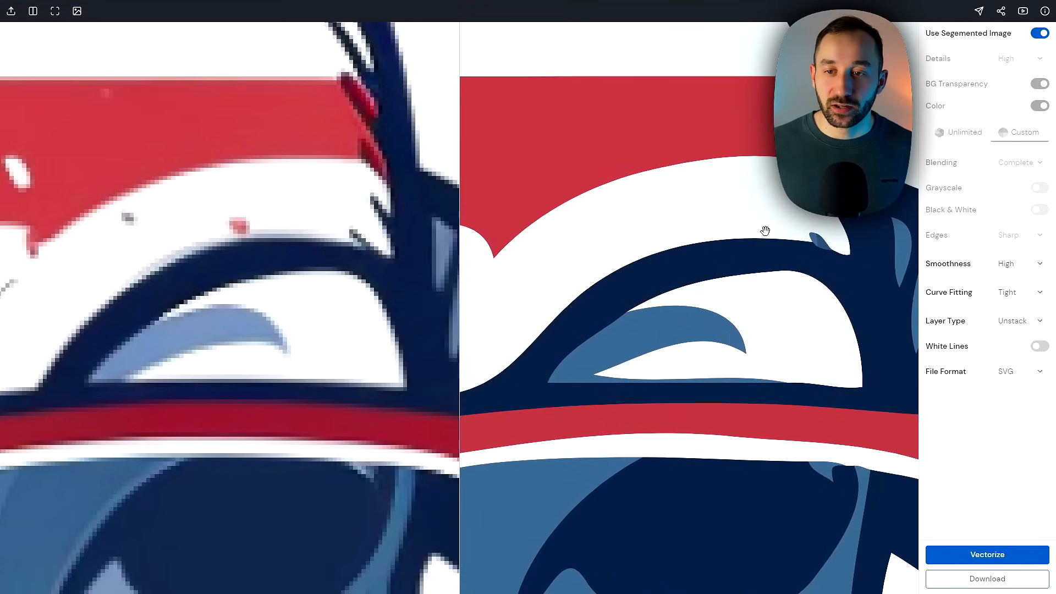
{"action": "scroll", "coordinate": [784, 238], "scroll_direction": "down", "scroll_amount": 5}
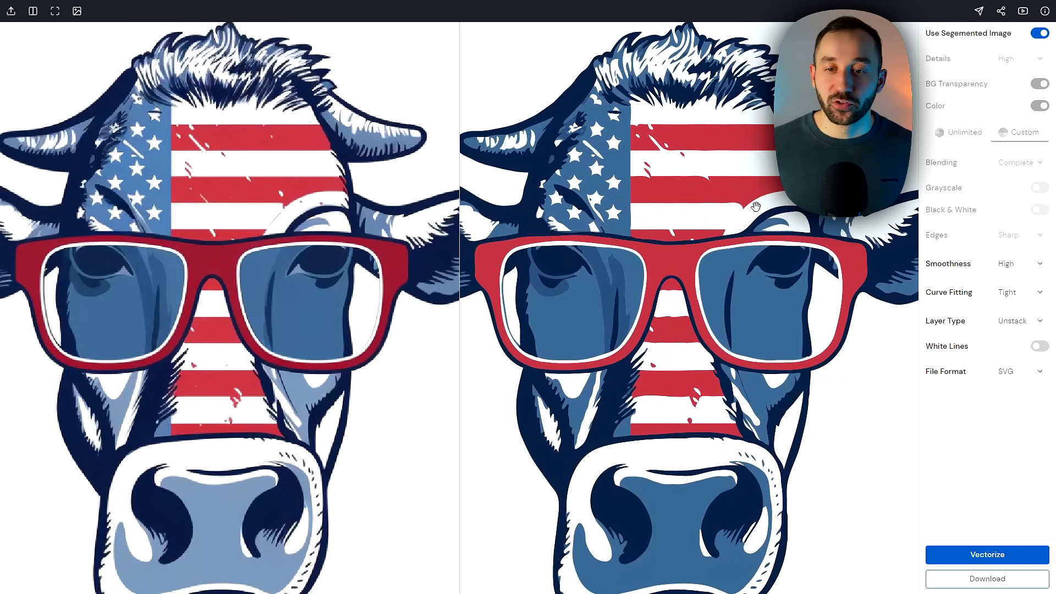
{"action": "left_click_drag", "start_coordinate": [765, 253], "coordinate": [764, 227]}
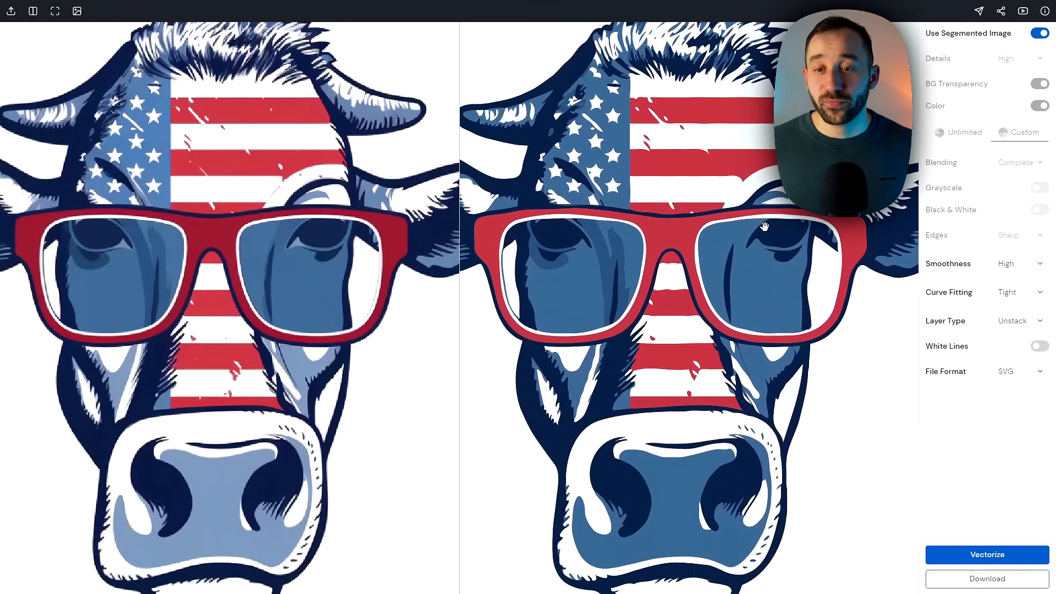
{"action": "scroll", "coordinate": [764, 226], "scroll_direction": "down", "scroll_amount": 5}
{"action": "scroll", "coordinate": [764, 227], "scroll_direction": "up", "scroll_amount": 5}
{"action": "scroll", "coordinate": [762, 220], "scroll_direction": "down", "scroll_amount": 1}
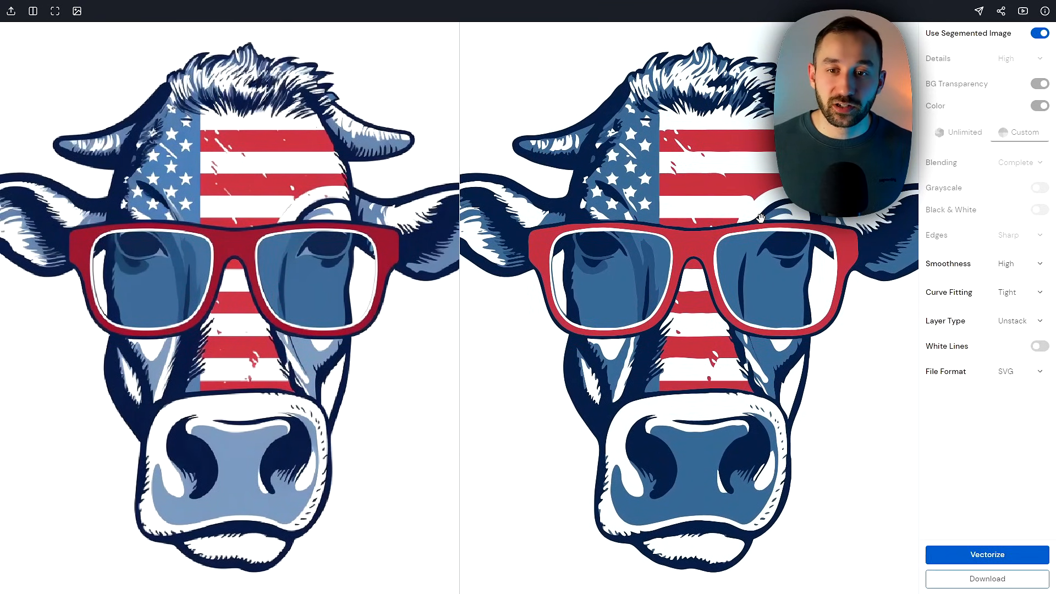
{"action": "scroll", "coordinate": [760, 218], "scroll_direction": "up", "scroll_amount": 5}
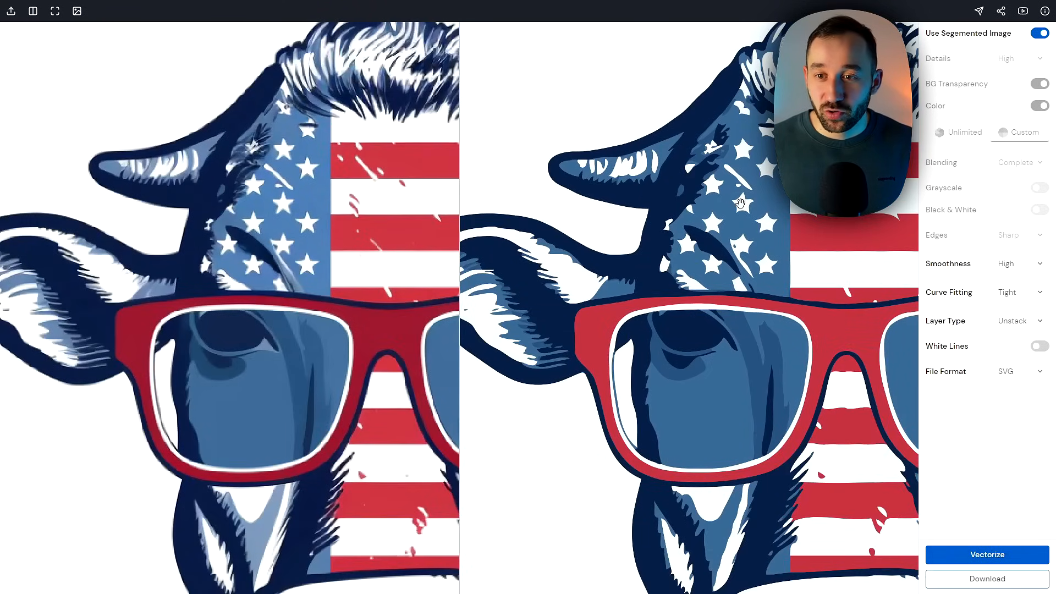
{"action": "left_click_drag", "start_coordinate": [828, 280], "coordinate": [625, 157]}
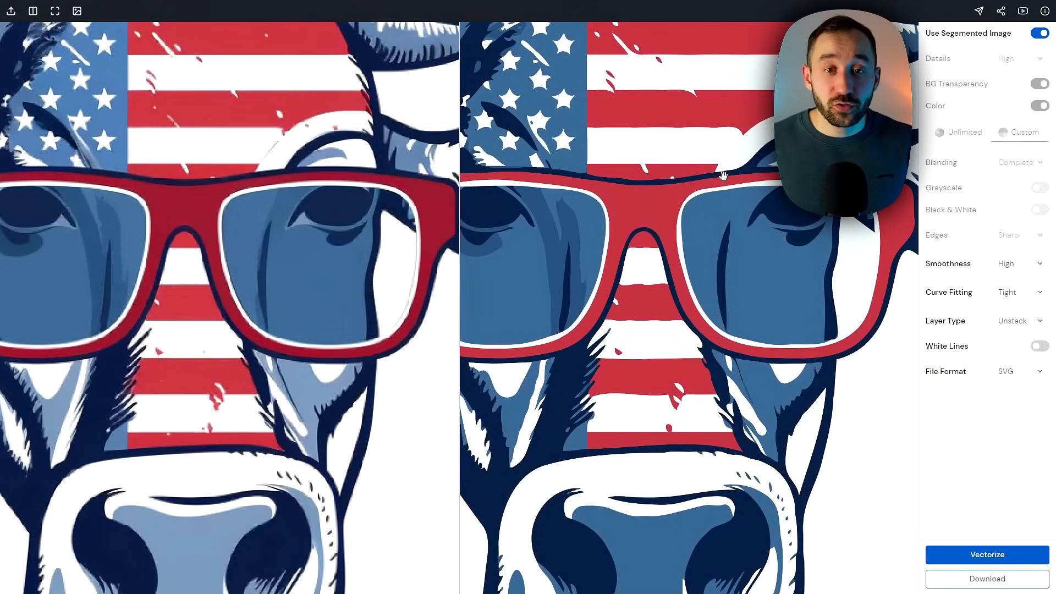
{"action": "left_click_drag", "start_coordinate": [726, 177], "coordinate": [783, 259]}
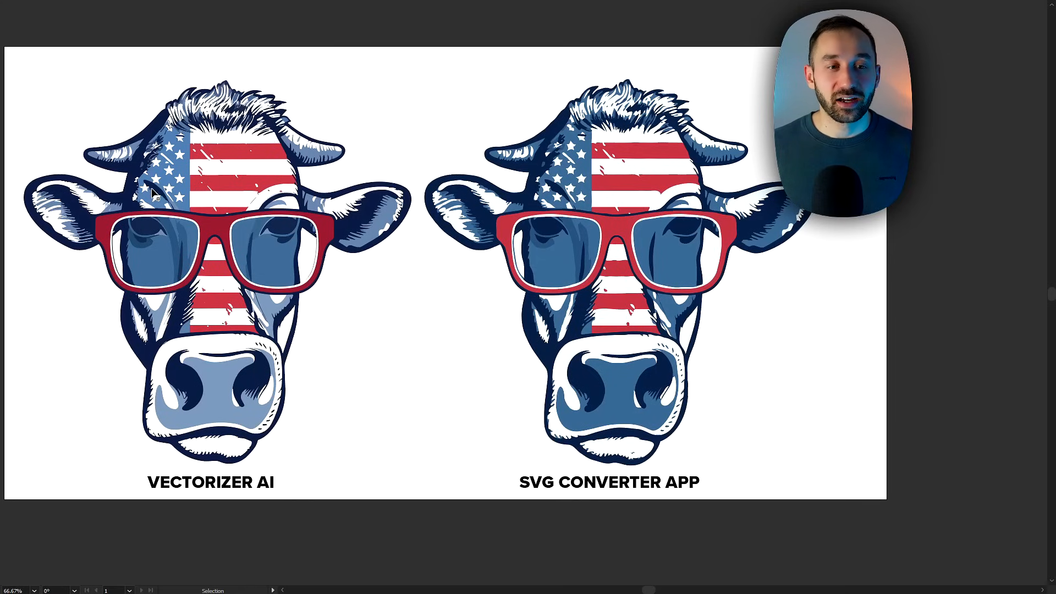
- Switch to the side-by-side comparison in Illustrator and examine the stars, stripes and hair details of the Vectorizer AI cow
{"action": "scroll", "coordinate": [132, 196], "scroll_direction": "up", "scroll_amount": 2, "text": "alt"}
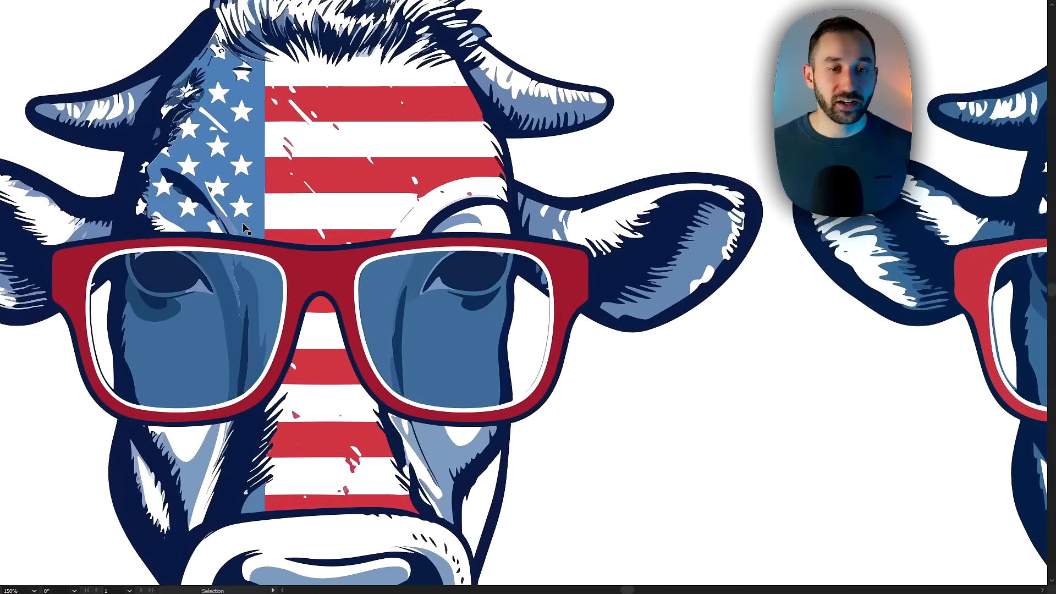
{"action": "left_click_drag", "start_coordinate": [303, 279], "coordinate": [423, 274]}
{"action": "scroll", "coordinate": [281, 57], "scroll_direction": "up", "scroll_amount": 1}
{"action": "scroll", "coordinate": [282, 57], "scroll_direction": "up", "scroll_amount": 2, "text": "alt"}
{"action": "scroll", "coordinate": [362, 175], "scroll_direction": "up", "scroll_amount": 1, "text": "alt"}
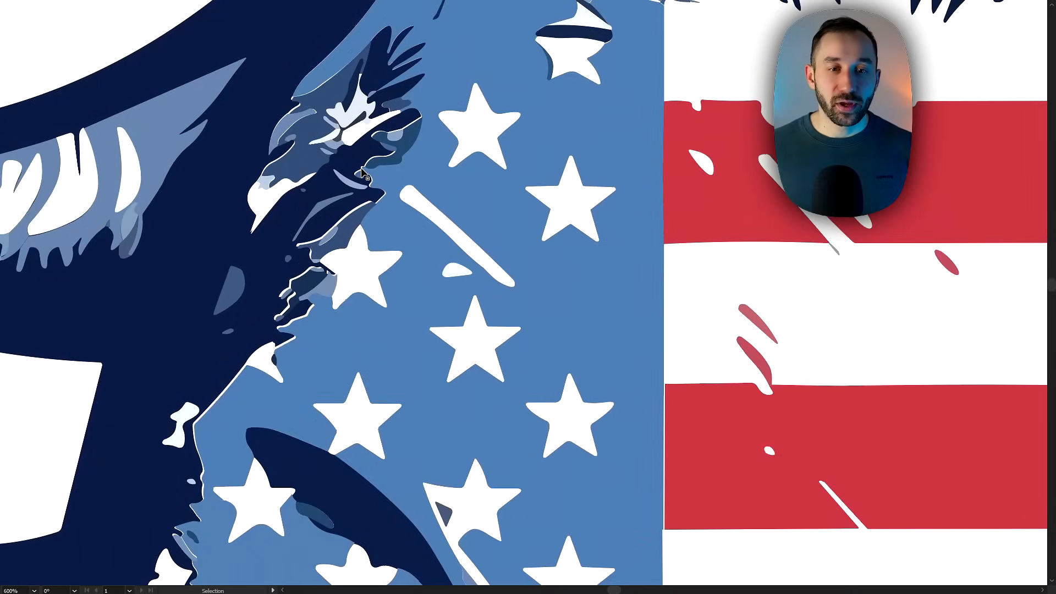
{"action": "left_click_drag", "start_coordinate": [385, 190], "coordinate": [111, 8]}
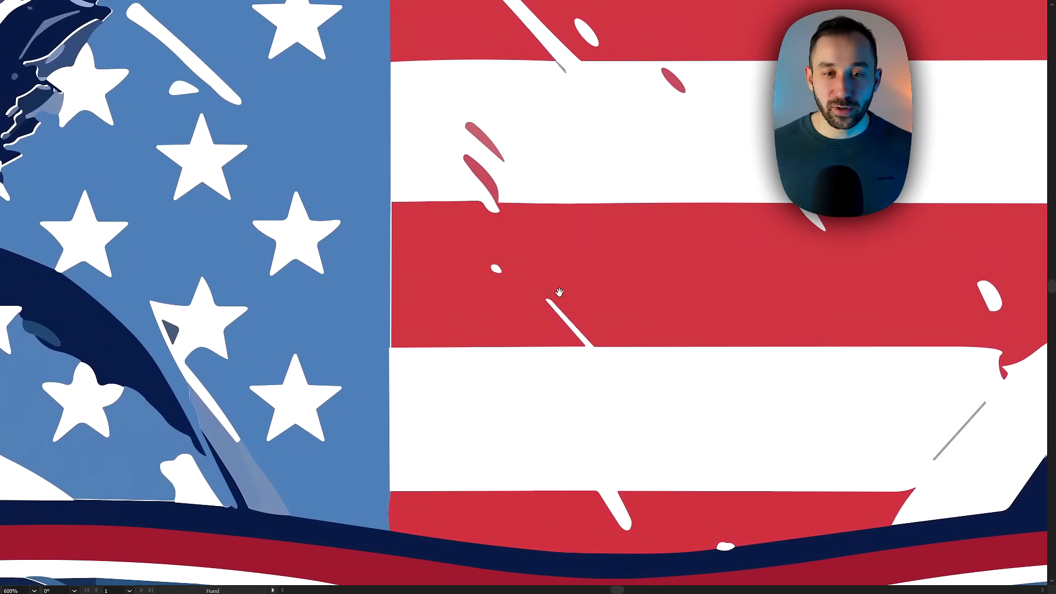
{"action": "left_click_drag", "start_coordinate": [322, 206], "coordinate": [637, 282]}
{"action": "scroll", "coordinate": [405, 141], "scroll_direction": "up", "scroll_amount": 1}
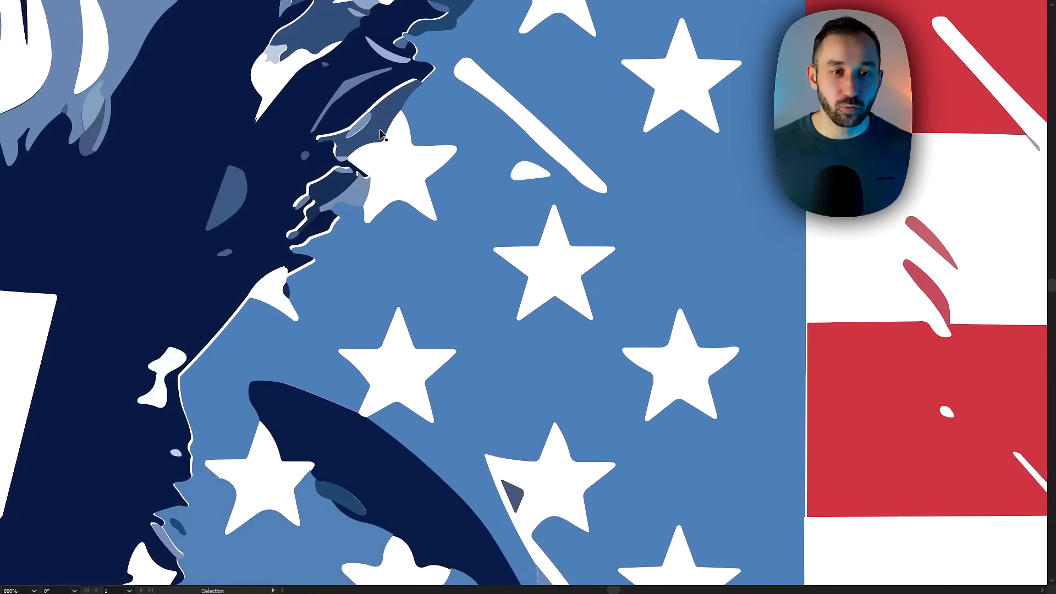
{"action": "left_click_drag", "start_coordinate": [360, 138], "coordinate": [407, 216]}
{"action": "scroll", "coordinate": [416, 171], "scroll_direction": "down", "scroll_amount": 3}
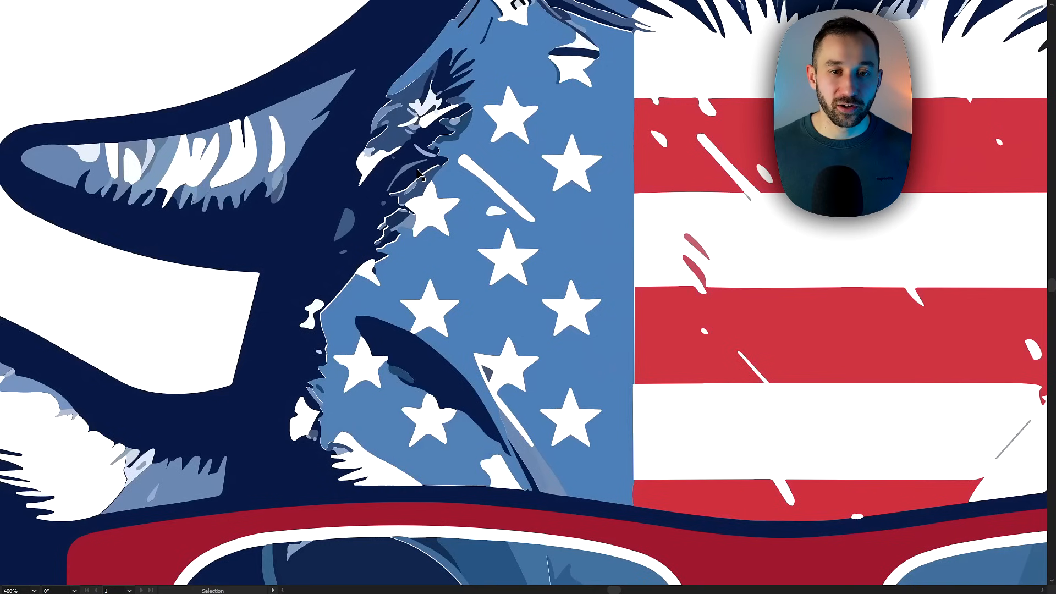
{"action": "left_click_drag", "start_coordinate": [838, 375], "coordinate": [535, 135]}
{"action": "left_click_drag", "start_coordinate": [806, 320], "coordinate": [793, 290]}
{"action": "scroll", "coordinate": [724, 297], "scroll_direction": "down", "scroll_amount": 3}
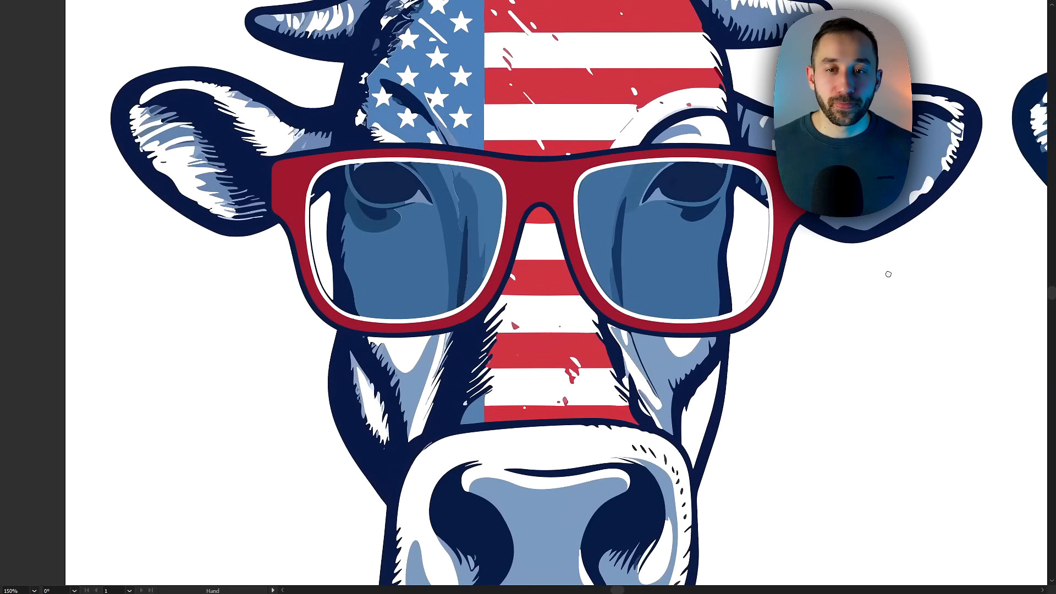
- Inspect the glasses, forehead flag and stripes of the SVG Converter App cow beside the Vectorizer AI version
{"action": "left_click_drag", "start_coordinate": [888, 274], "coordinate": [306, 244]}
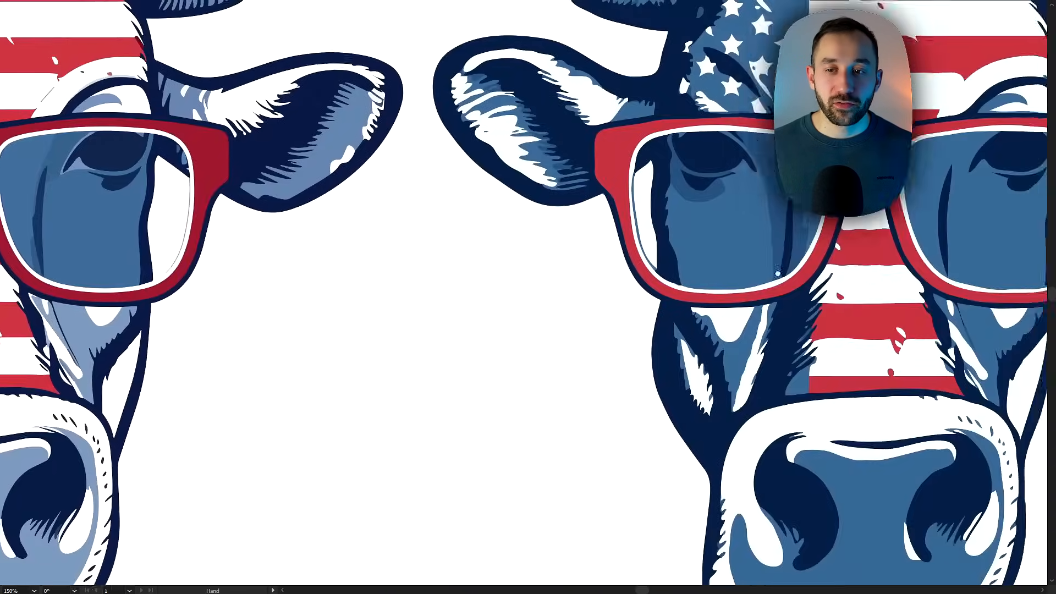
{"action": "left_click_drag", "start_coordinate": [826, 269], "coordinate": [350, 276]}
{"action": "scroll", "coordinate": [442, 287], "scroll_direction": "down", "scroll_amount": 1}
{"action": "scroll", "coordinate": [340, 138], "scroll_direction": "up", "scroll_amount": 2}
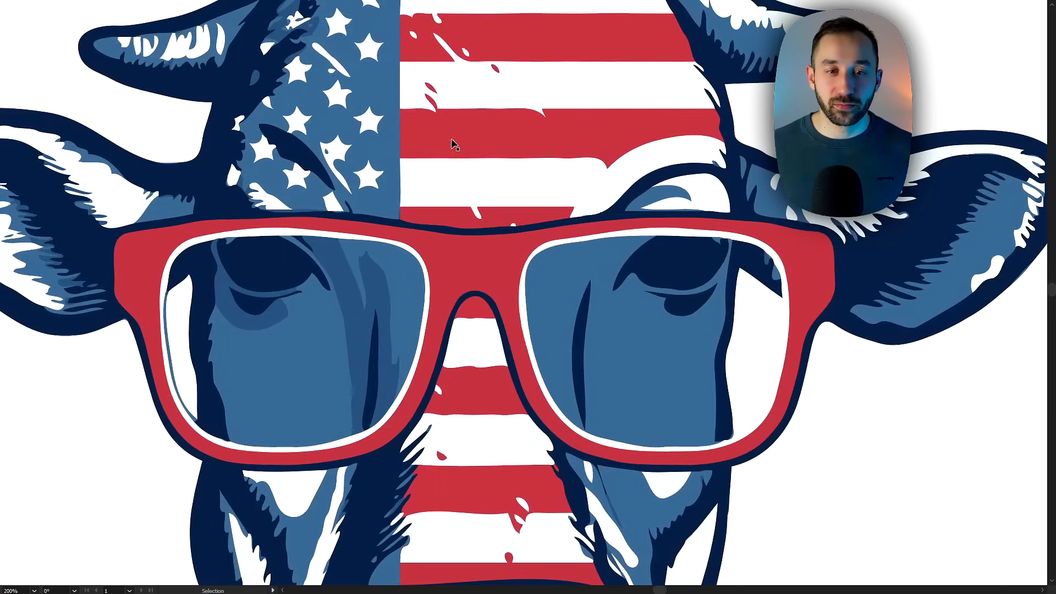
{"action": "scroll", "coordinate": [489, 169], "scroll_direction": "down", "scroll_amount": 2}
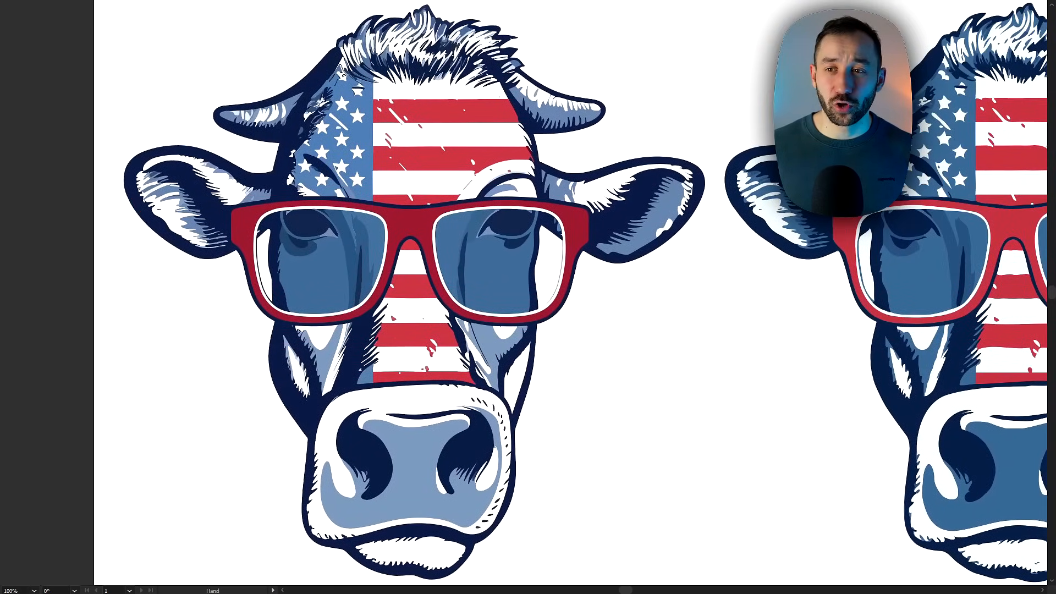
{"action": "left_click_drag", "start_coordinate": [828, 198], "coordinate": [636, 199]}
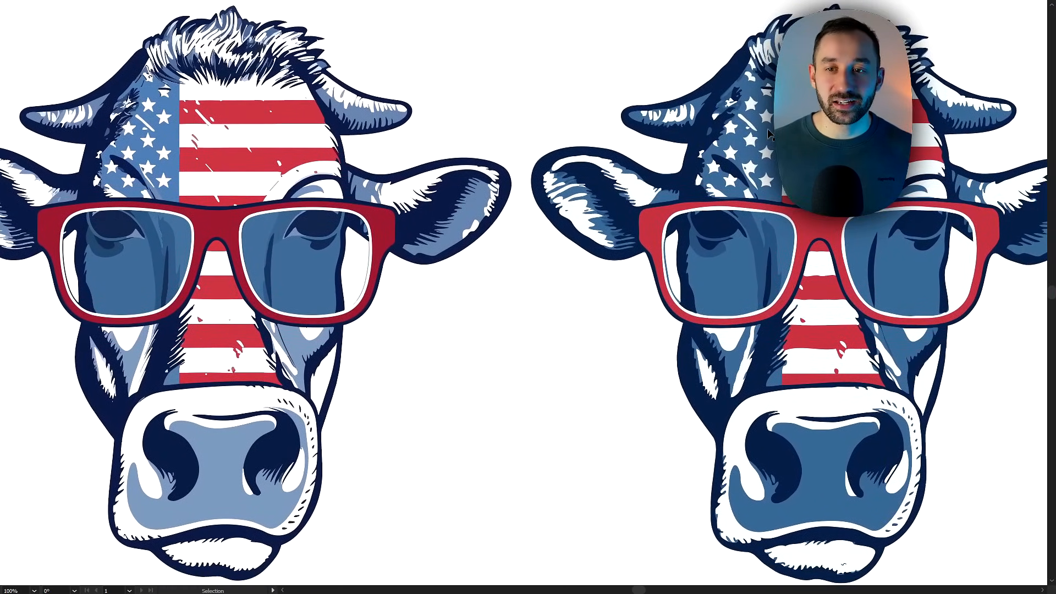
- Compare the star shapes and stripe edges of the Vectorizer AI cow with those of the SVG Converter App cow
{"action": "scroll", "coordinate": [152, 119], "scroll_direction": "up", "scroll_amount": 5}
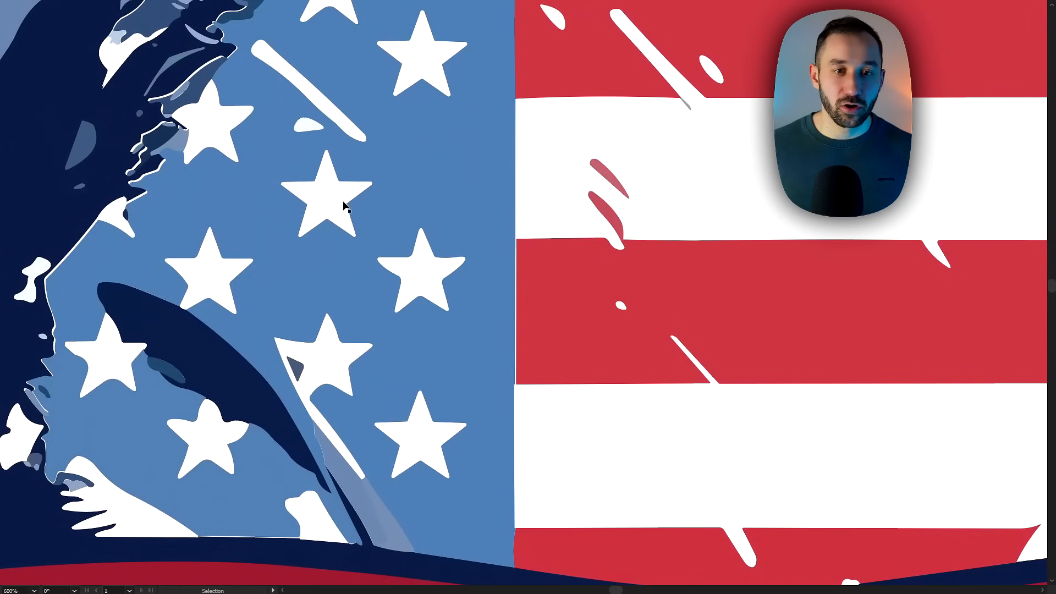
{"action": "scroll", "coordinate": [266, 170], "scroll_direction": "up", "scroll_amount": 1}
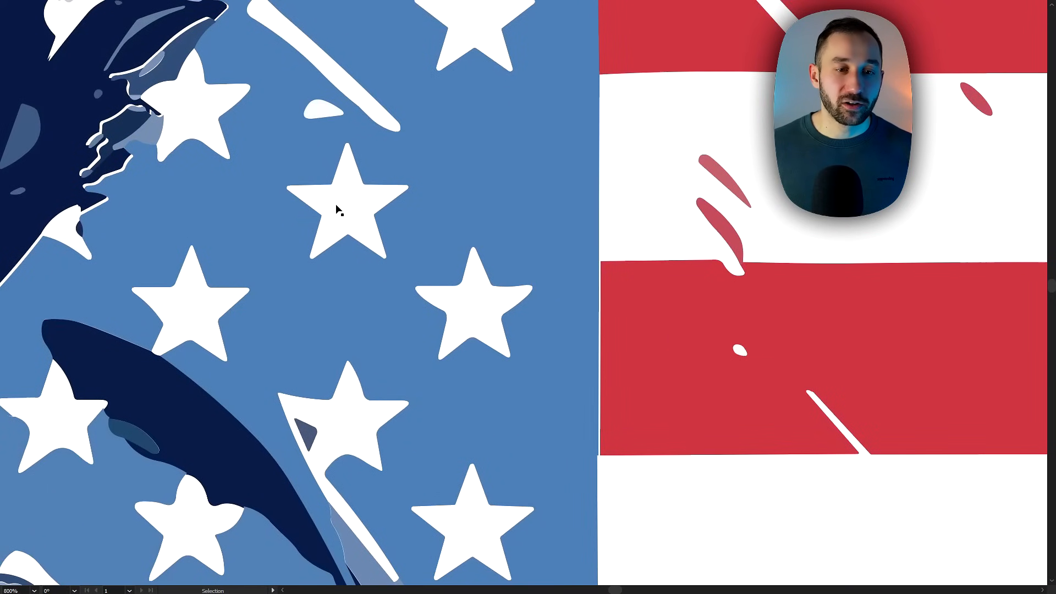
{"action": "scroll", "coordinate": [336, 205], "scroll_direction": "down", "scroll_amount": 4}
{"action": "left_click_drag", "start_coordinate": [806, 225], "coordinate": [418, 224]}
{"action": "left_click_drag", "start_coordinate": [901, 230], "coordinate": [428, 228]}
{"action": "left_click_drag", "start_coordinate": [640, 256], "coordinate": [492, 308]}
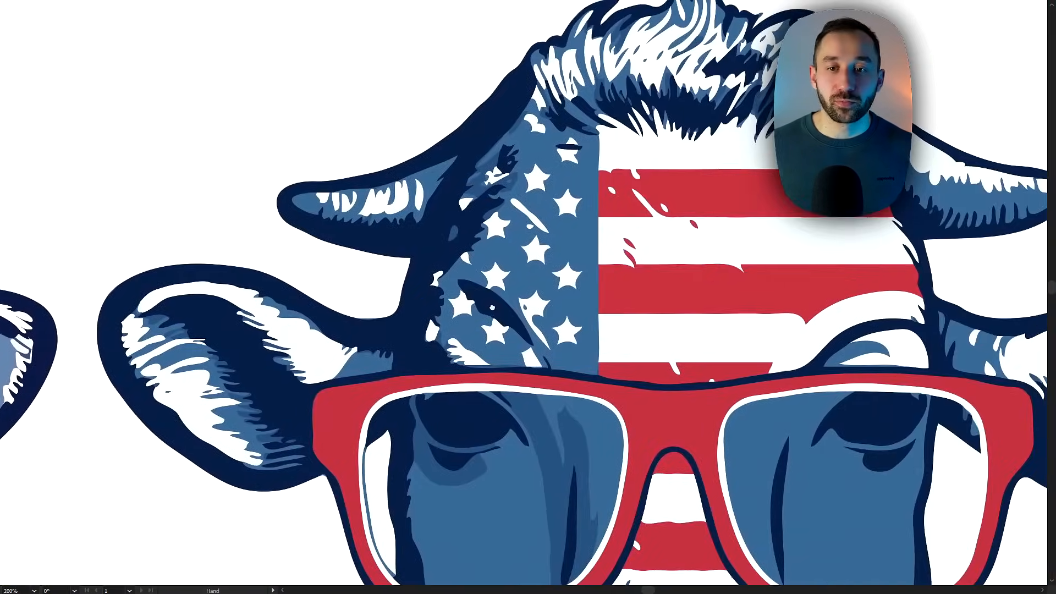
{"action": "scroll", "coordinate": [541, 235], "scroll_direction": "up", "scroll_amount": 4}
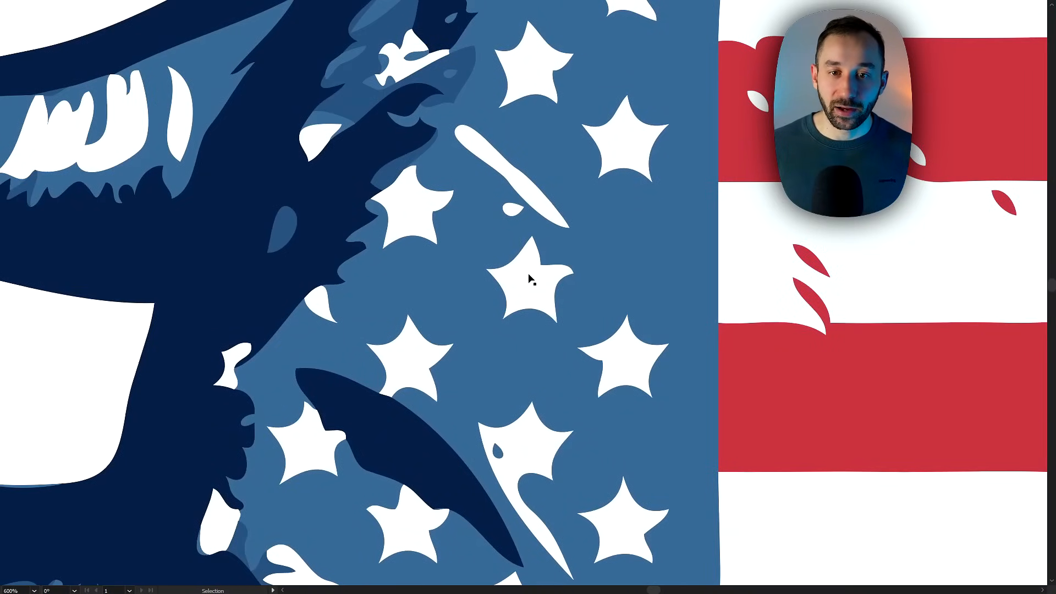
{"action": "scroll", "coordinate": [542, 275], "scroll_direction": "down", "scroll_amount": 4}
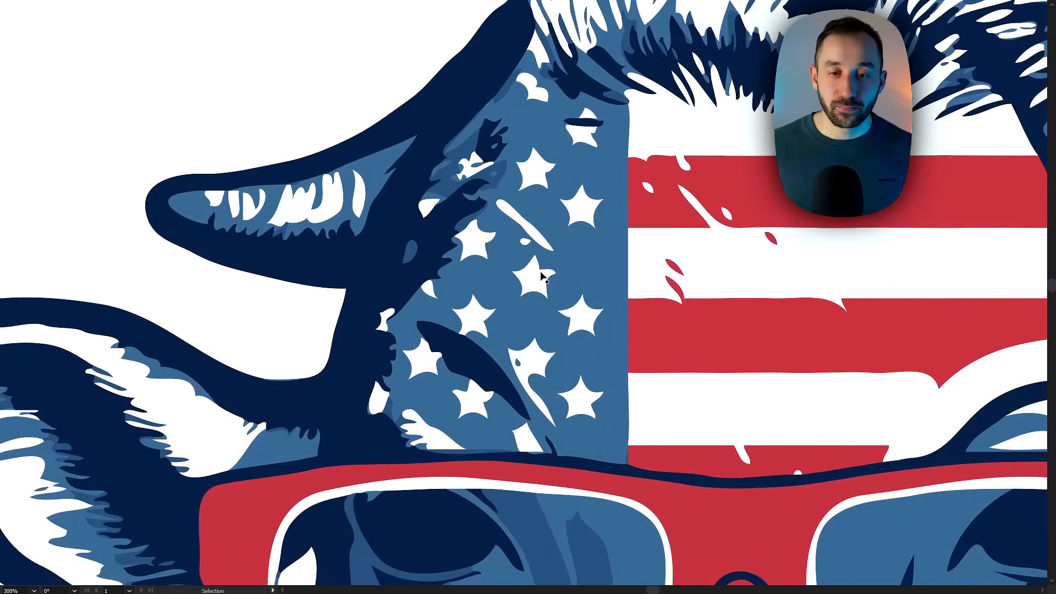
{"action": "scroll", "coordinate": [542, 275], "scroll_direction": "down", "scroll_amount": 3}
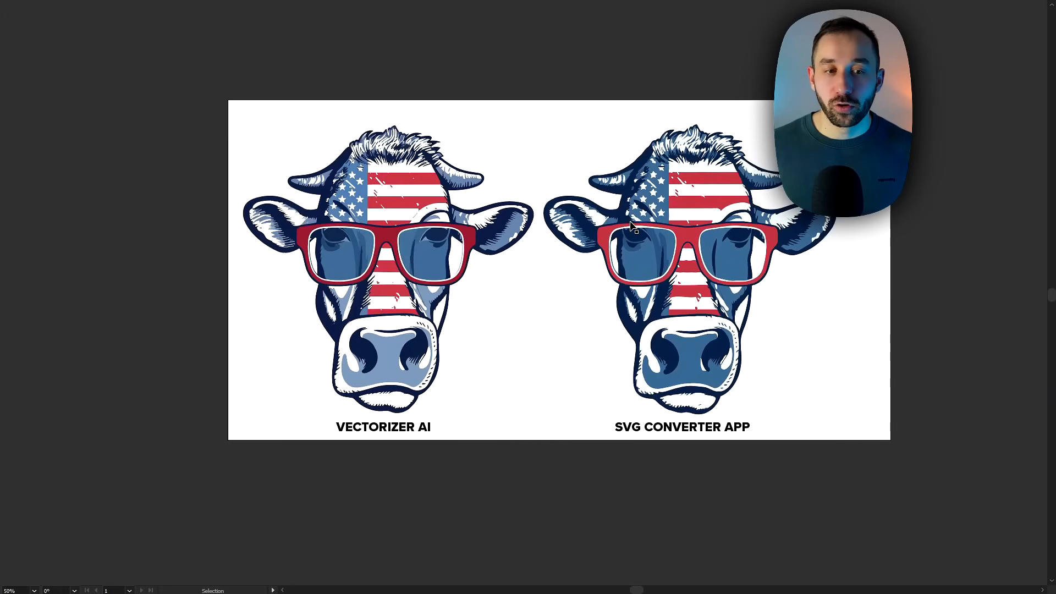
{"action": "scroll", "coordinate": [519, 297], "scroll_direction": "up", "scroll_amount": 1}
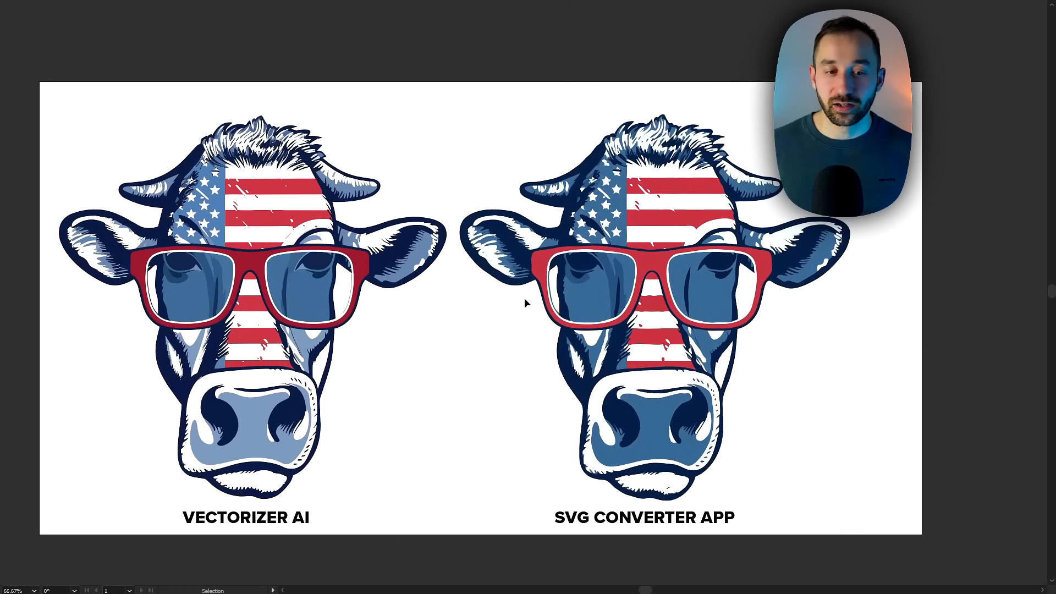